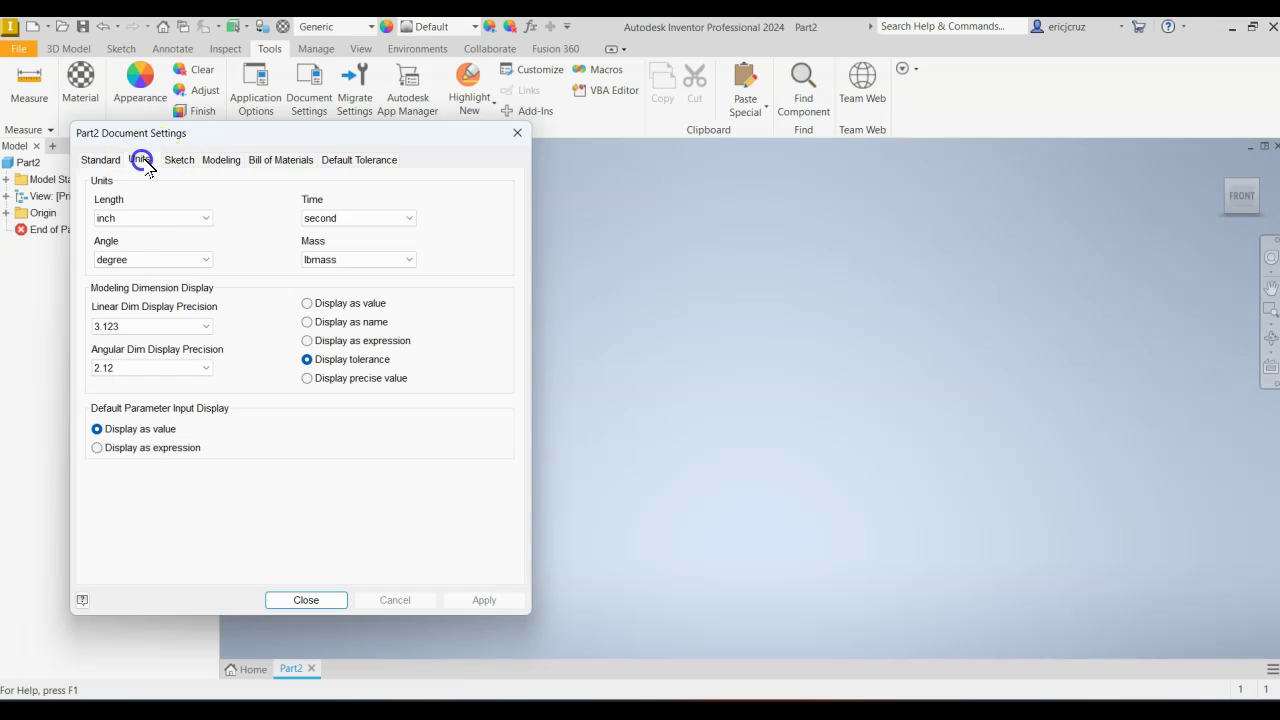
- Set the document's length unit to millimeter, then apply and close the document settings
click(144, 260)
click(484, 600)
click(310, 600)
- Start a new 2D sketch on the front (XY) origin plane
click(66, 48)
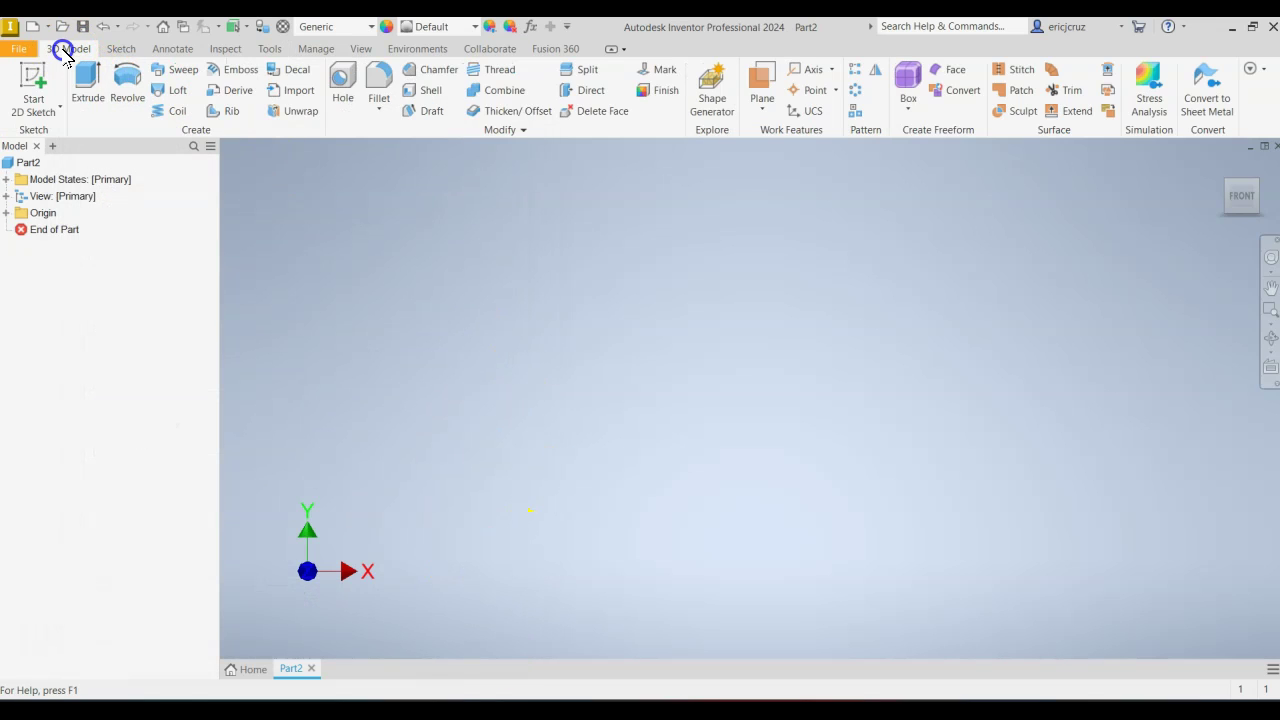
click(40, 78)
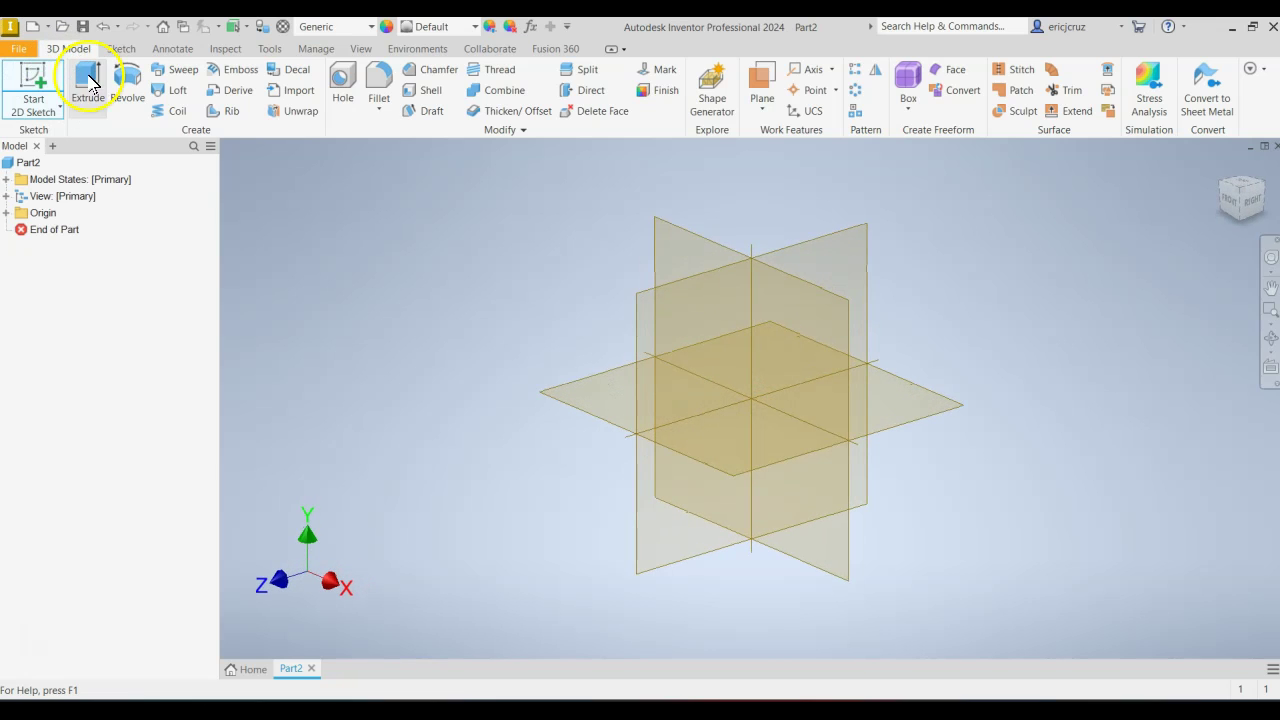
click(705, 240)
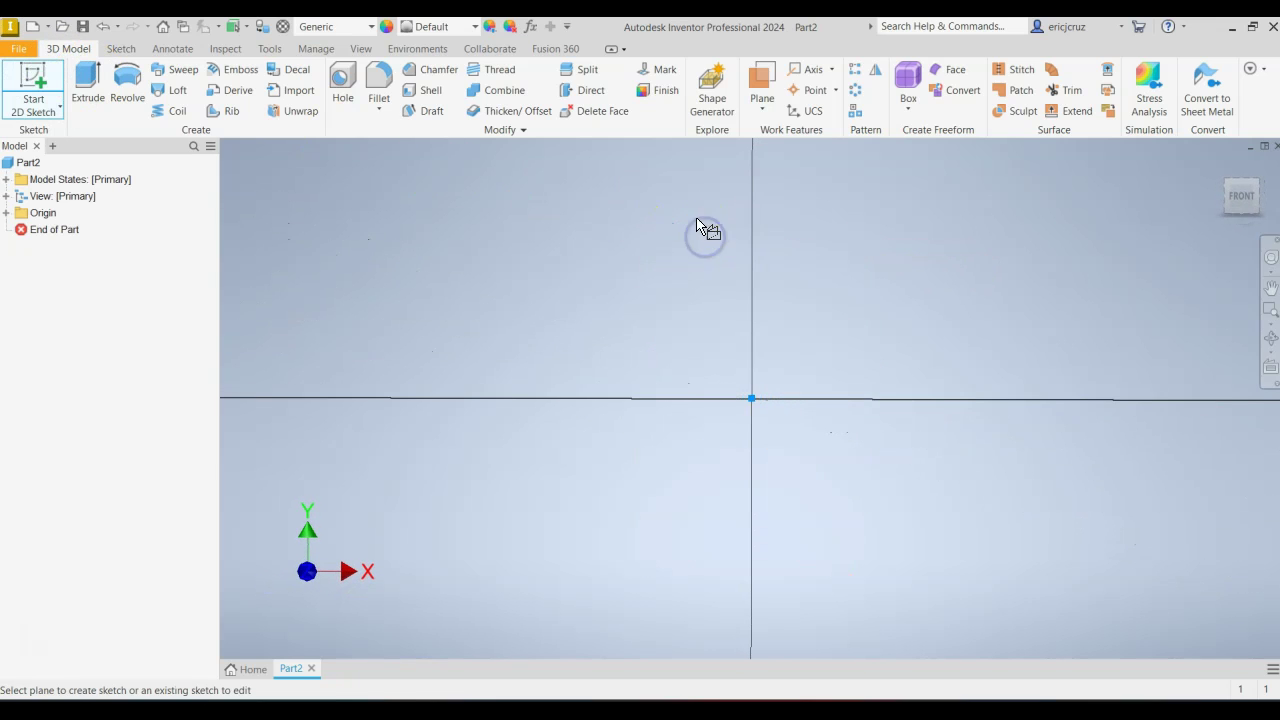
- Draw a center point circle at the origin with a 40 mm diameter, taking the size from the P-02 reference drawing
click(126, 80)
click(752, 397)
key(alt+Tab)
key(alt+Tab)
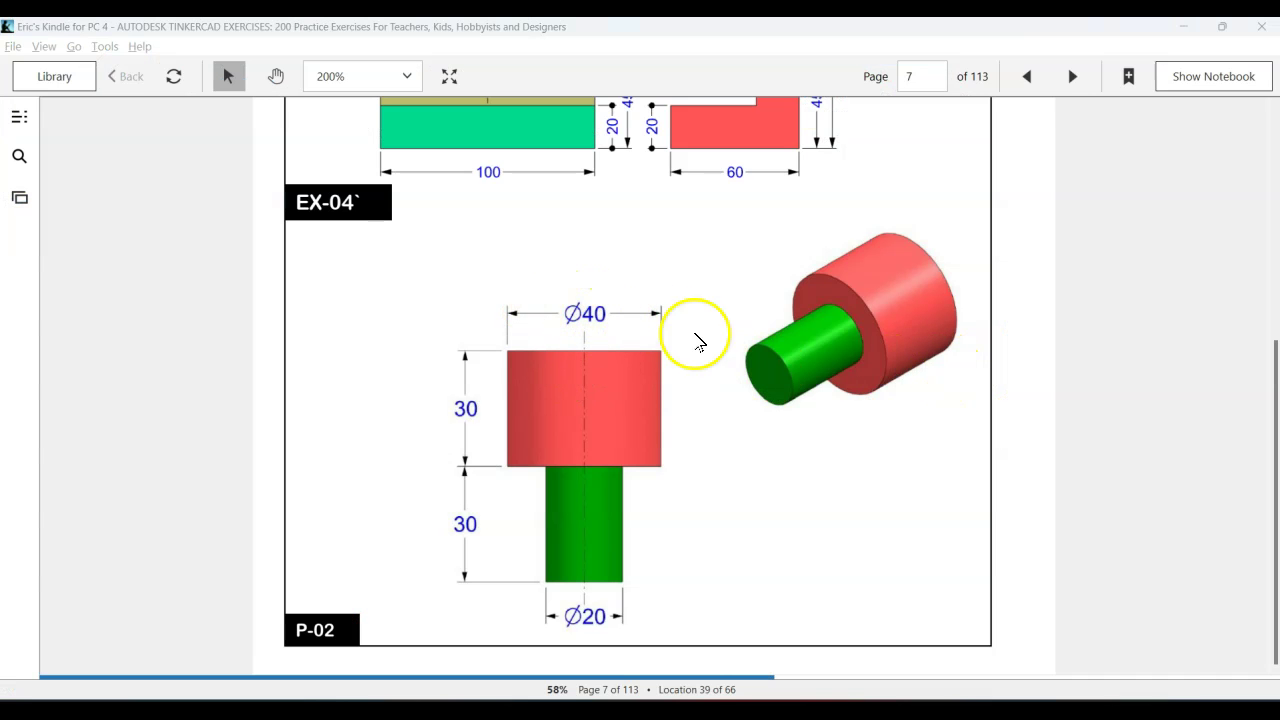
key(alt+Tab)
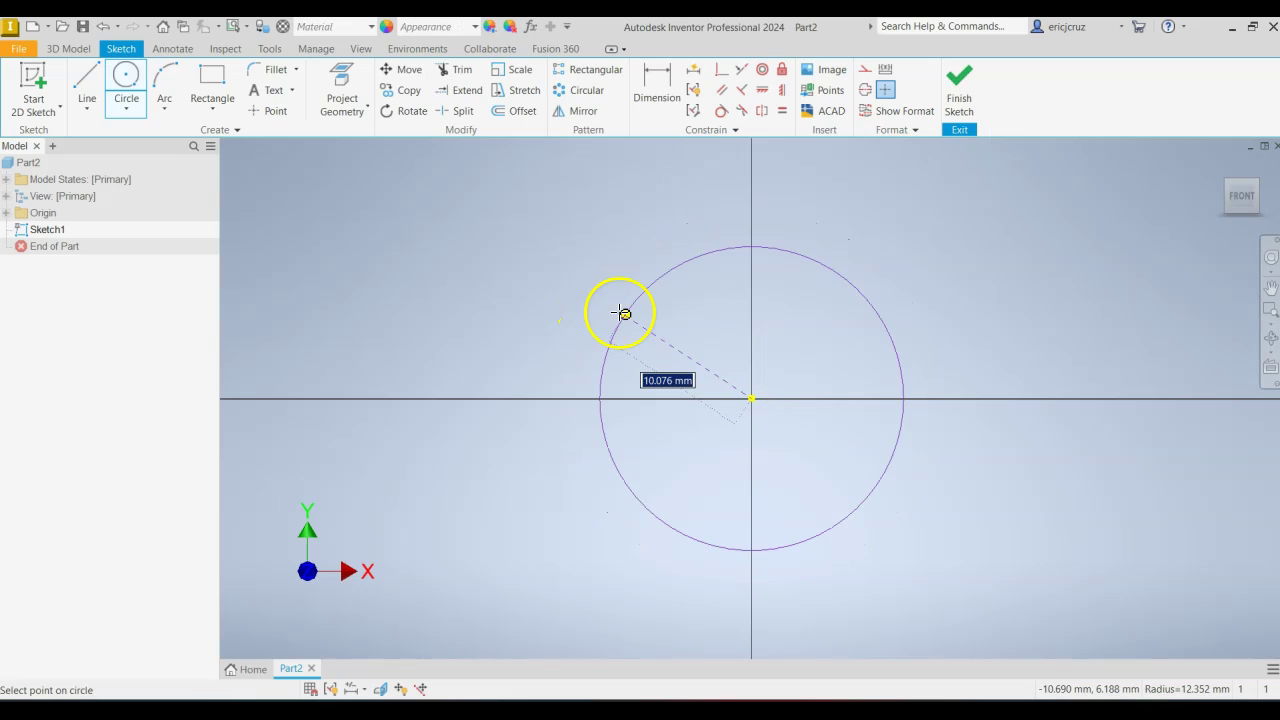
right_click(856, 271)
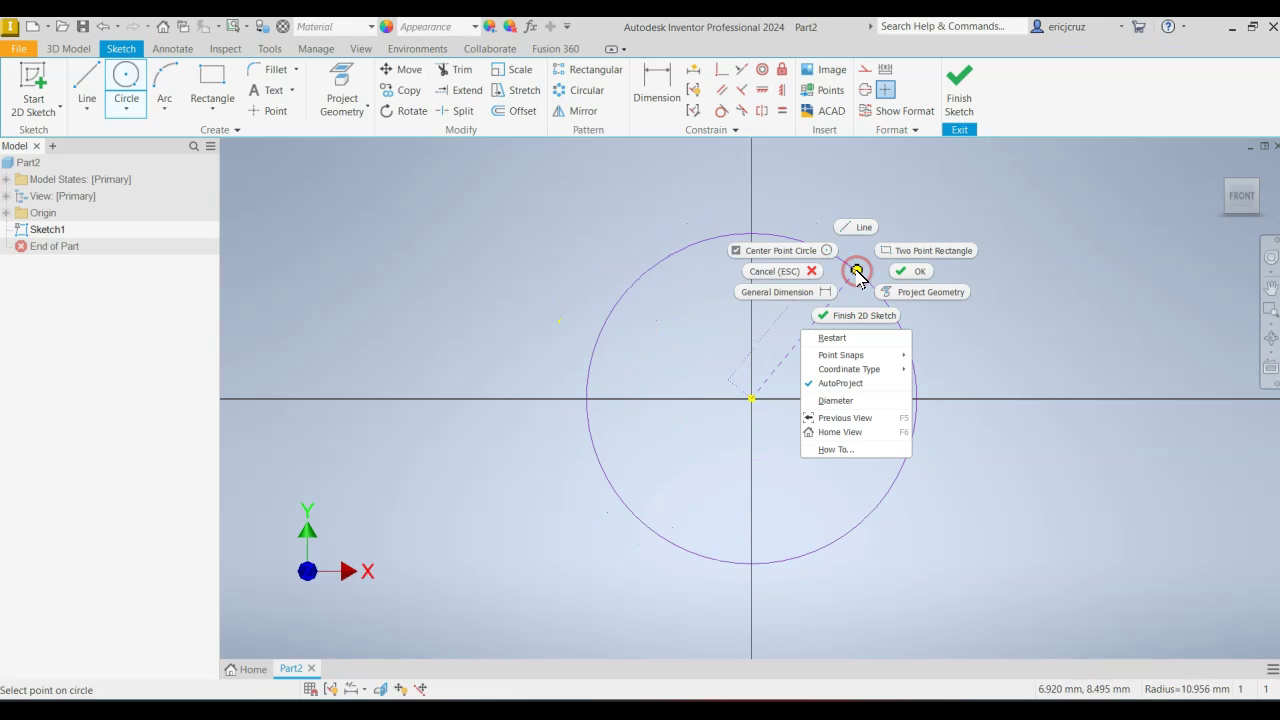
click(845, 400)
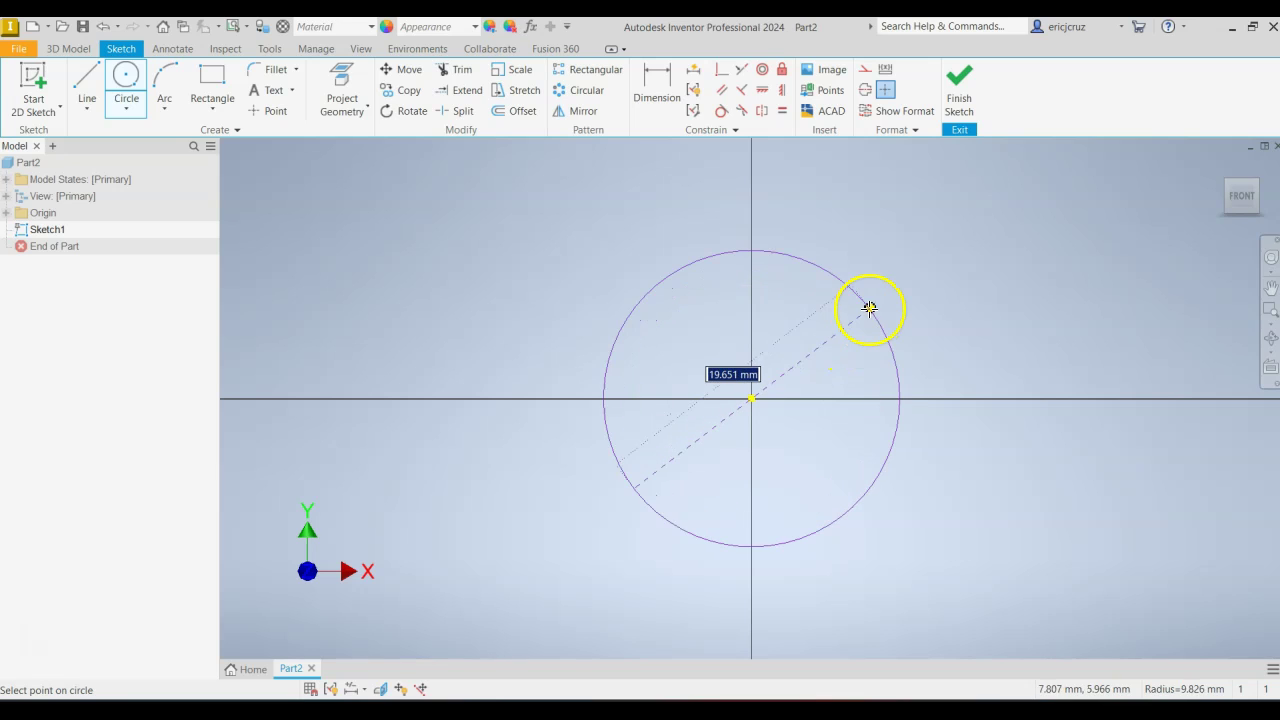
text(40)
key(Return)
scroll(866, 309, down, 5)
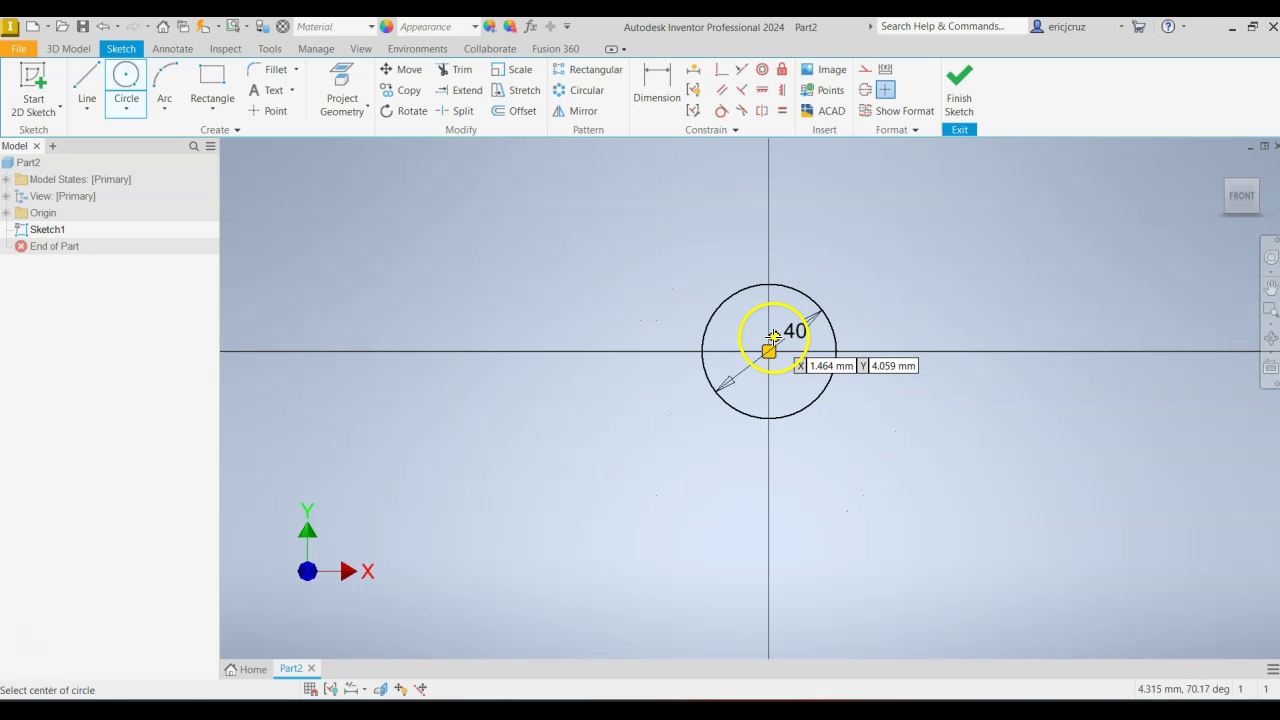
- Add a concentric circle with a 20 mm diameter at the origin and finish the sketch
click(1240, 200)
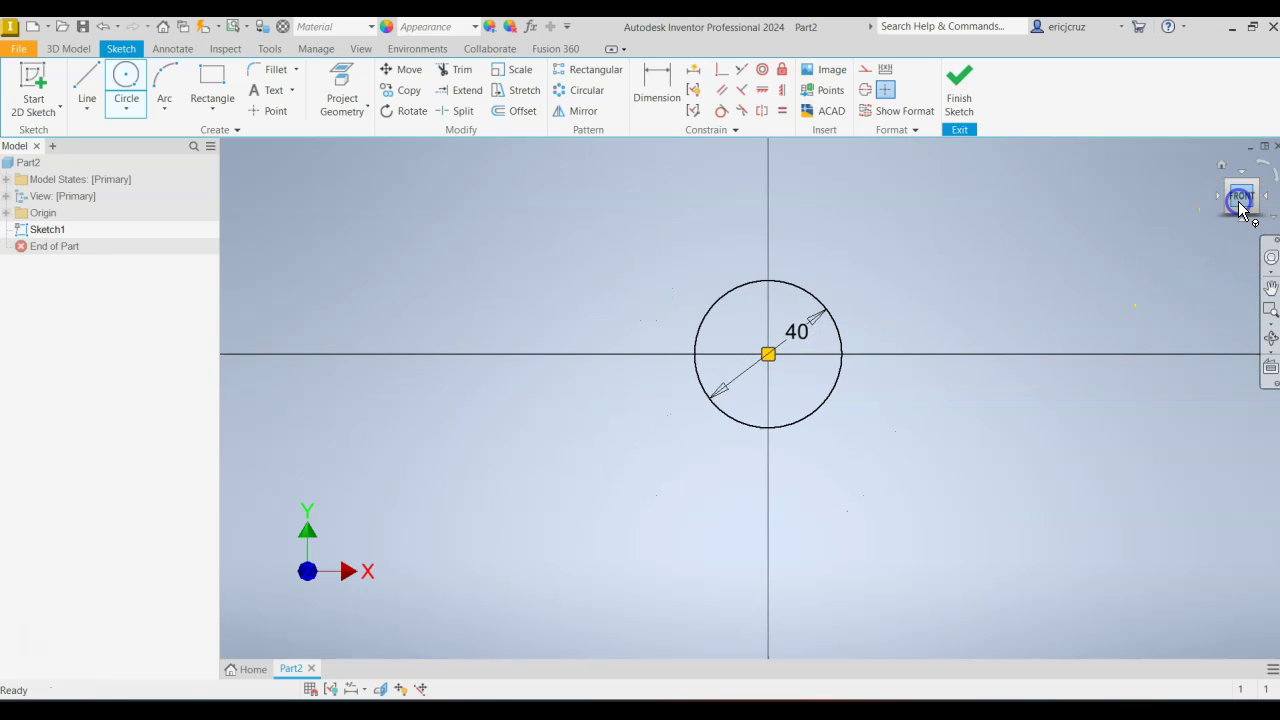
key(alt+Tab)
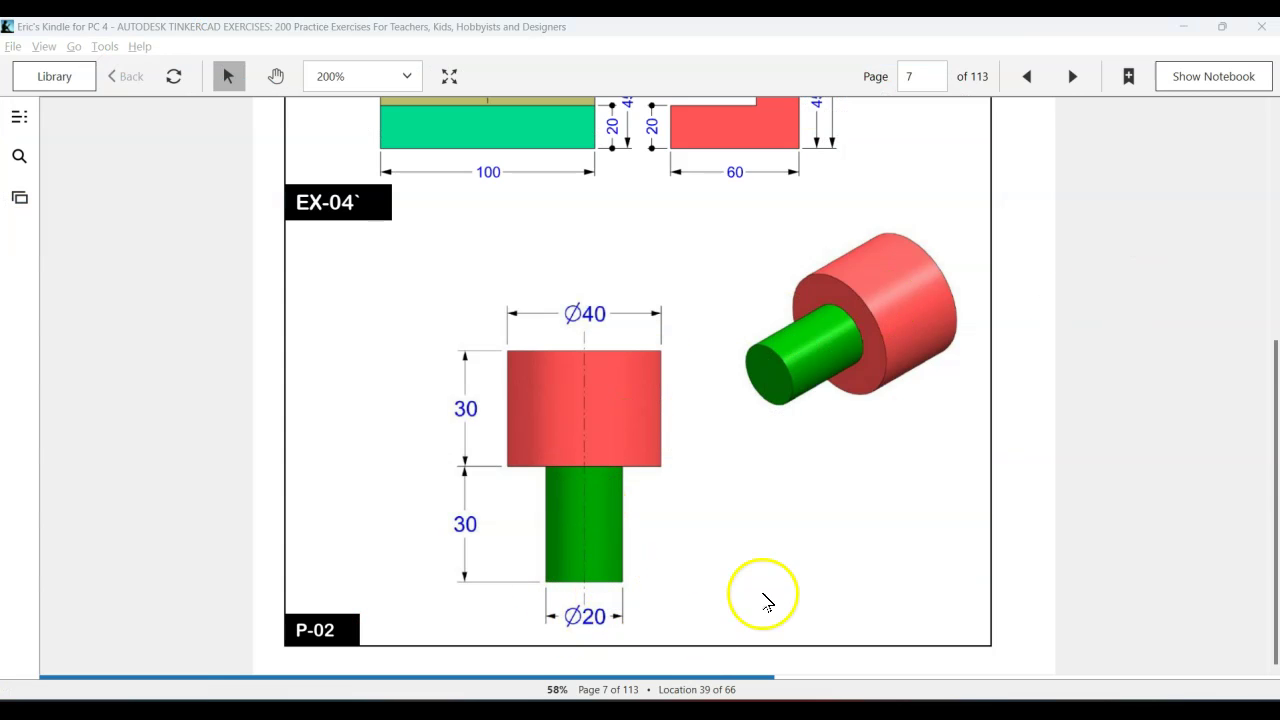
key(alt+Tab)
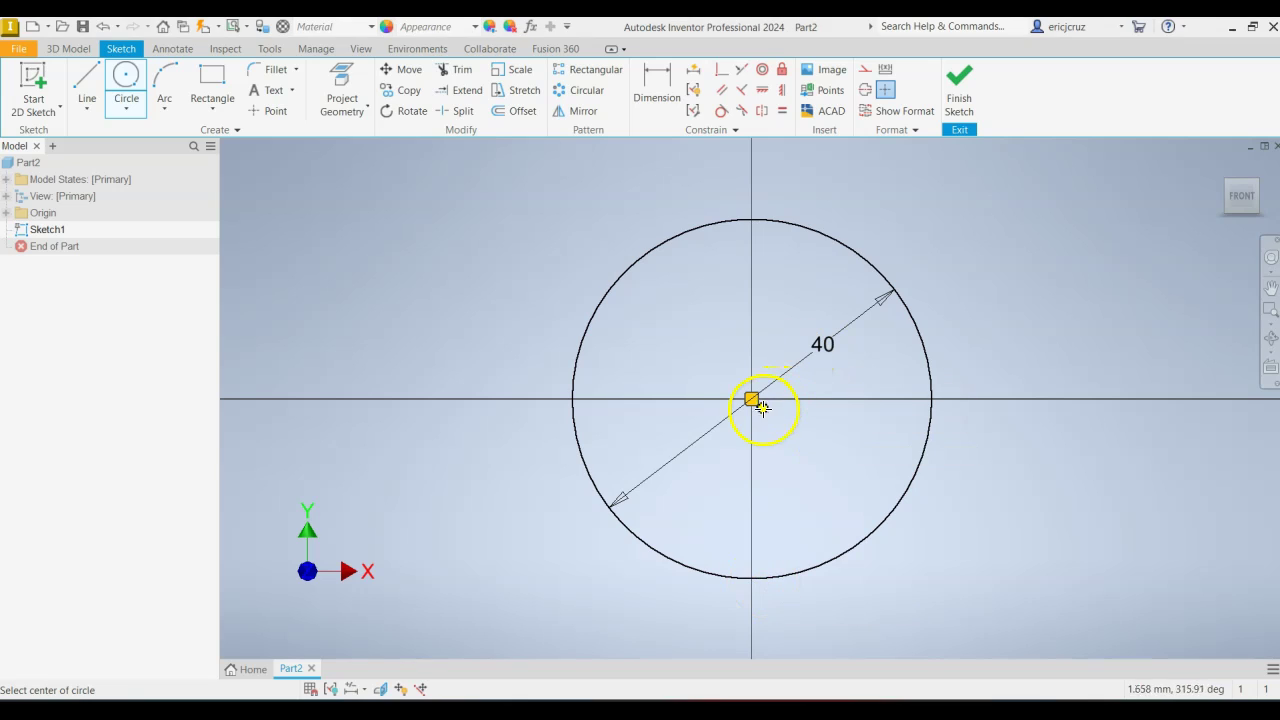
click(751, 399)
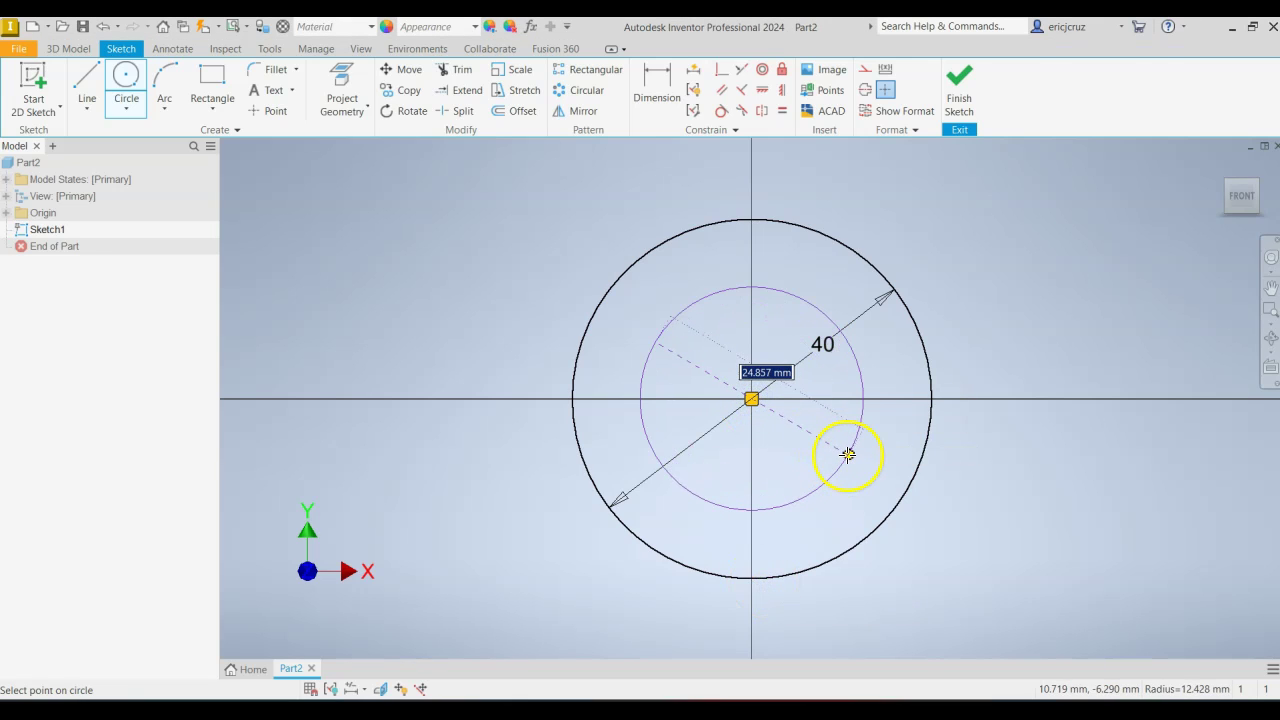
key(Return)
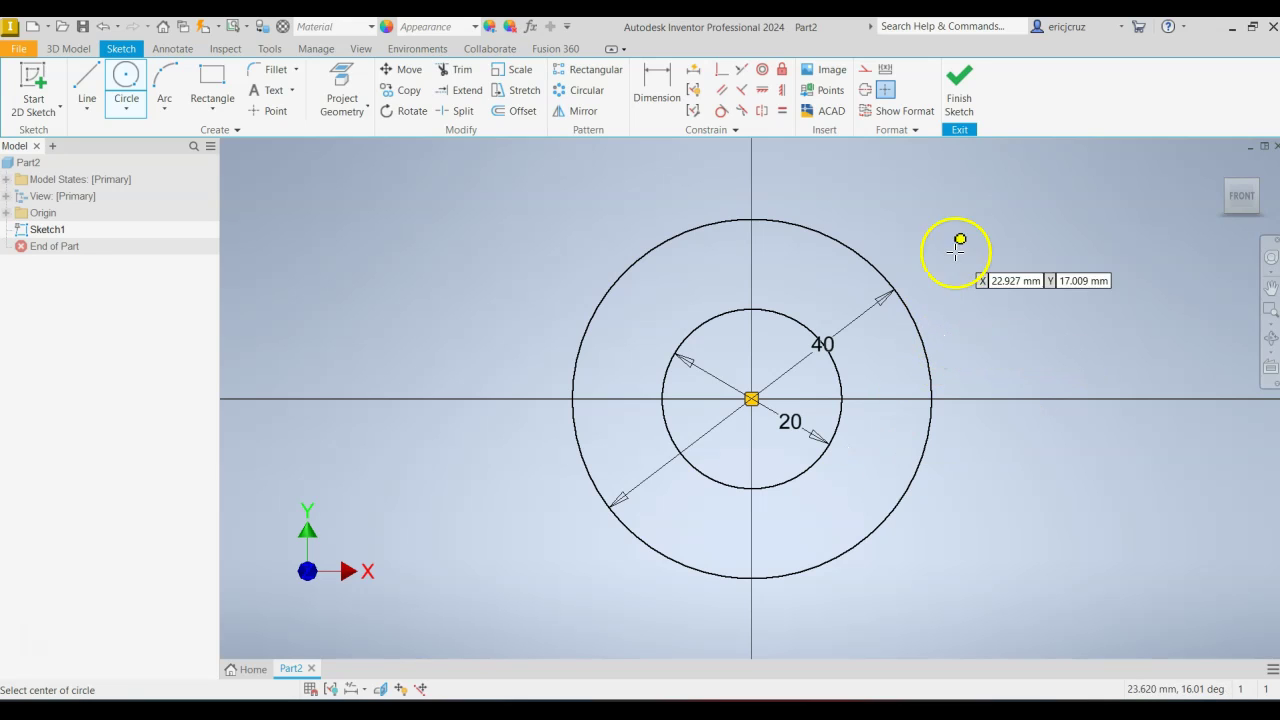
click(959, 88)
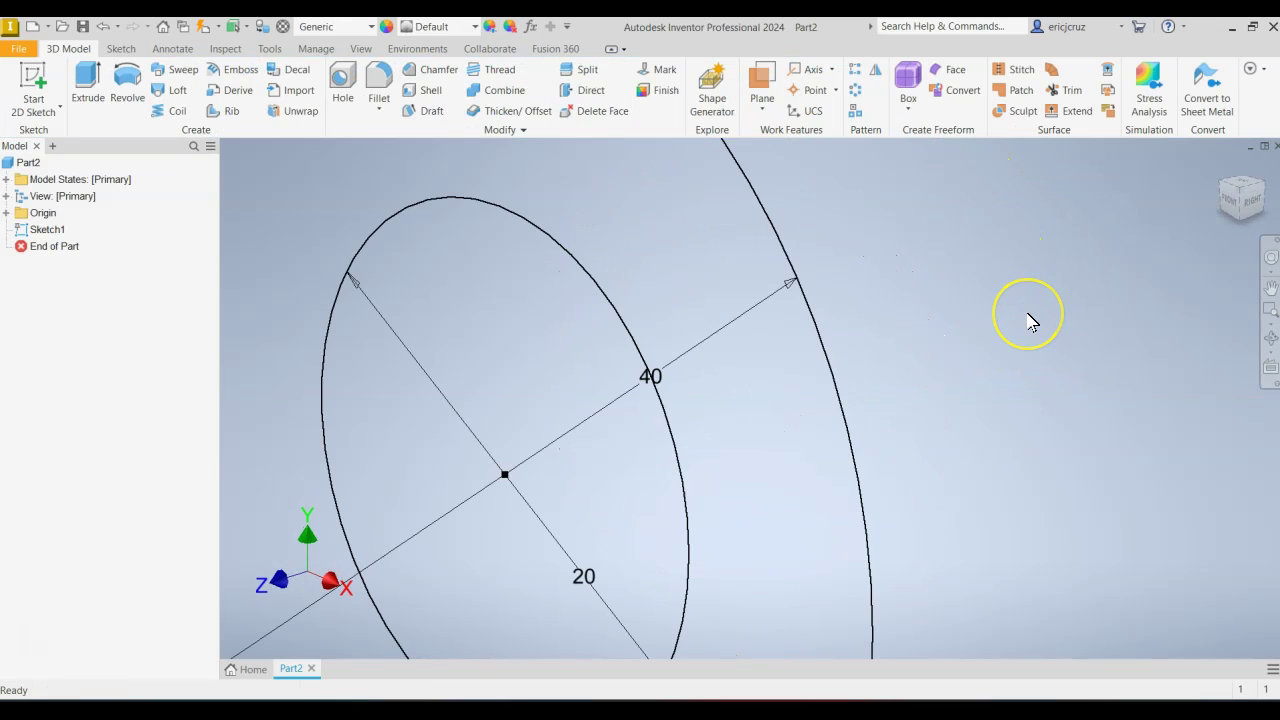
- Extrude both sketch profiles together 30 mm in the flipped direction, away from the front, and keep the Extrude command running
click(1224, 170)
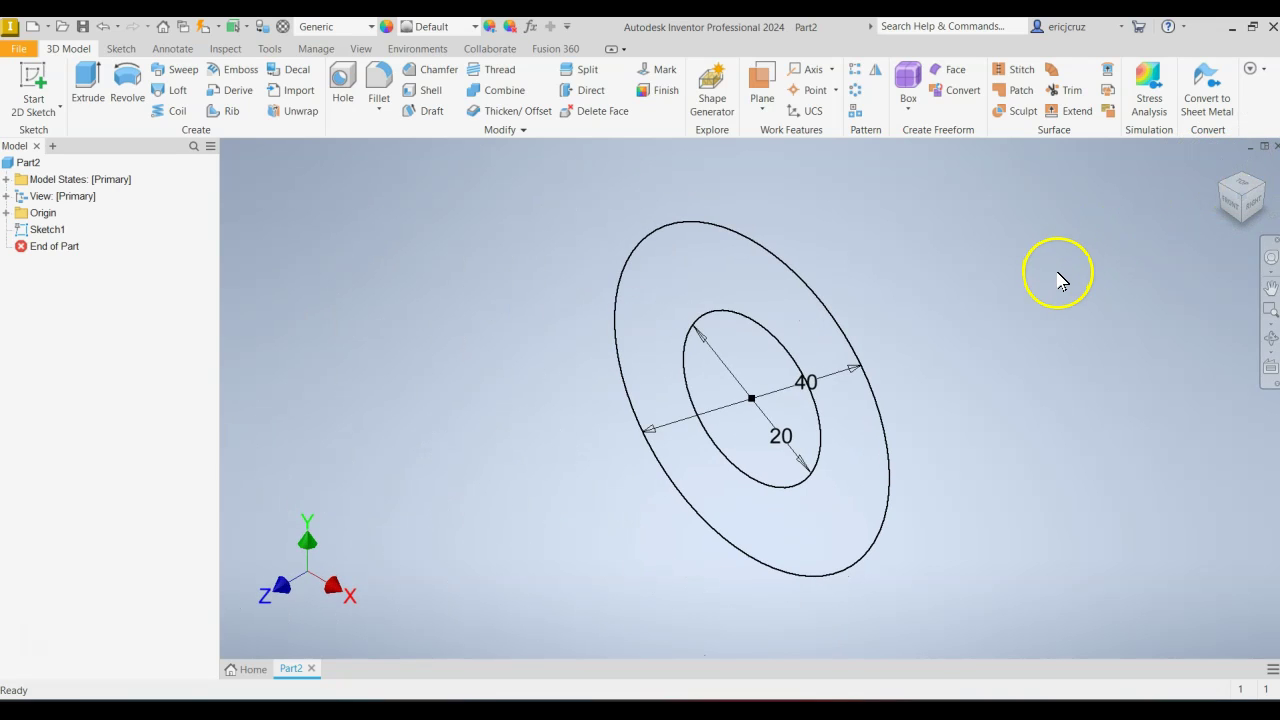
key(alt+Tab)
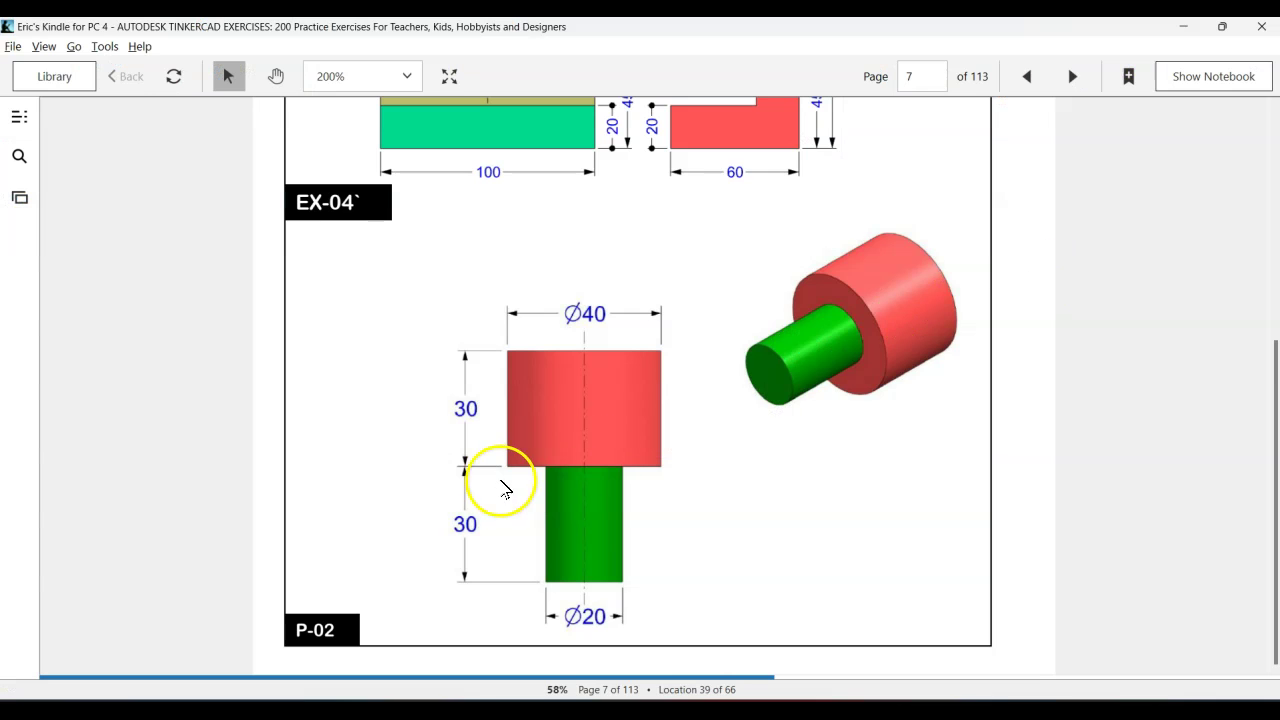
key(alt+Tab)
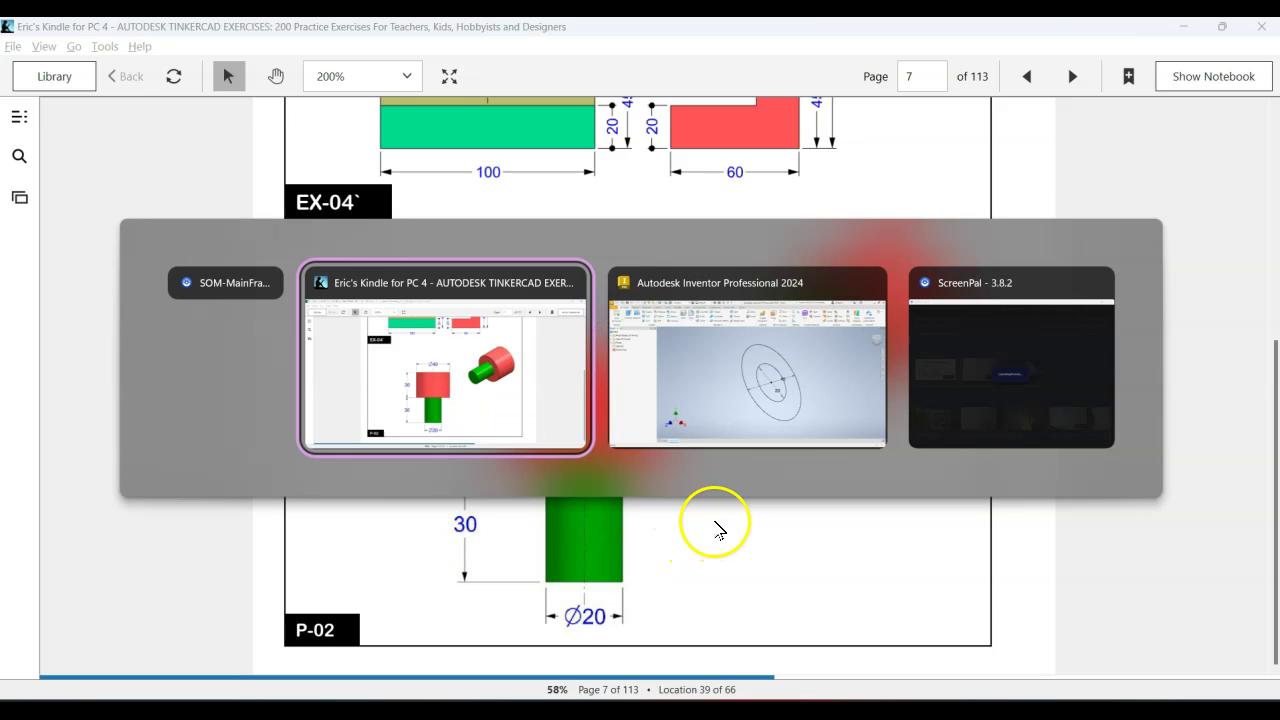
click(87, 86)
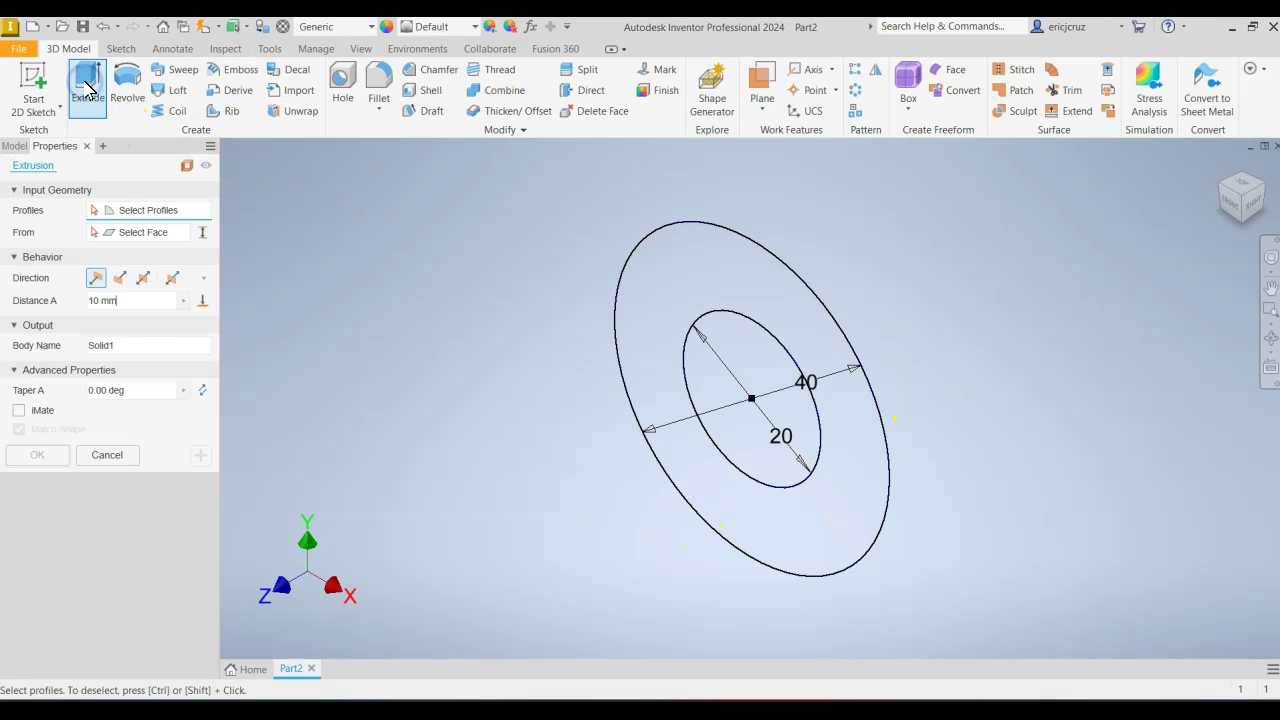
click(773, 278)
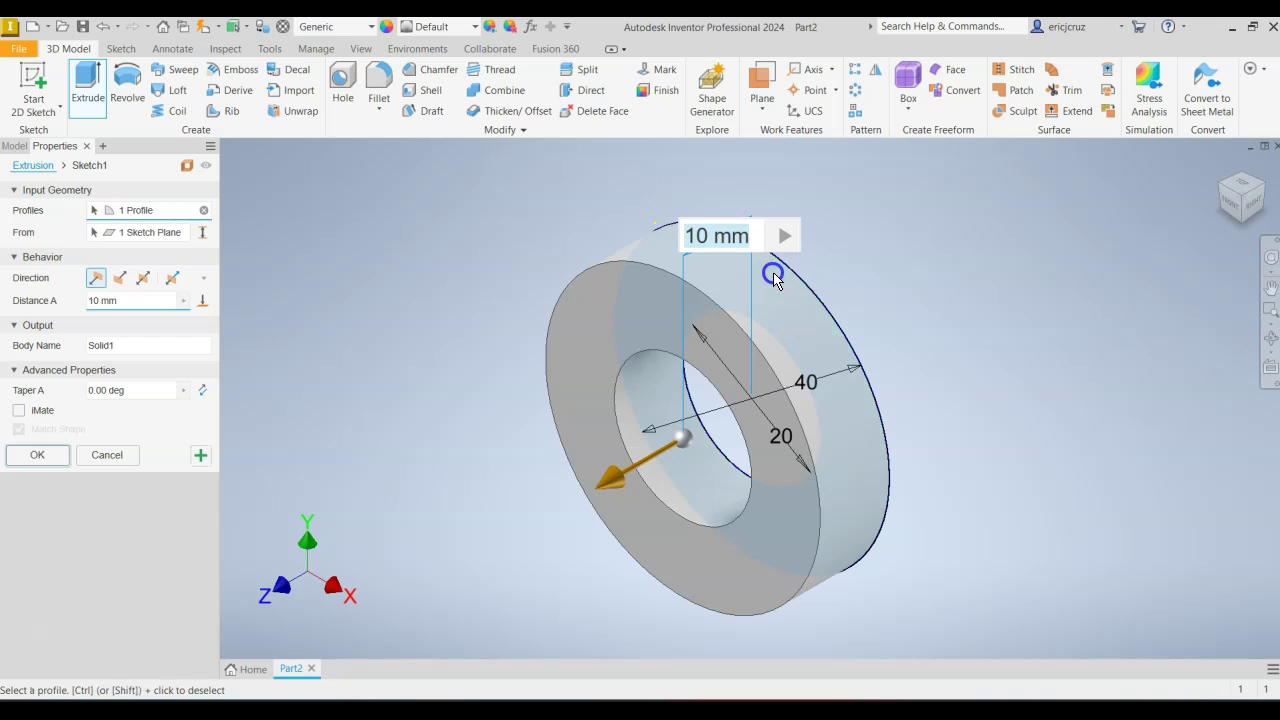
click(705, 393)
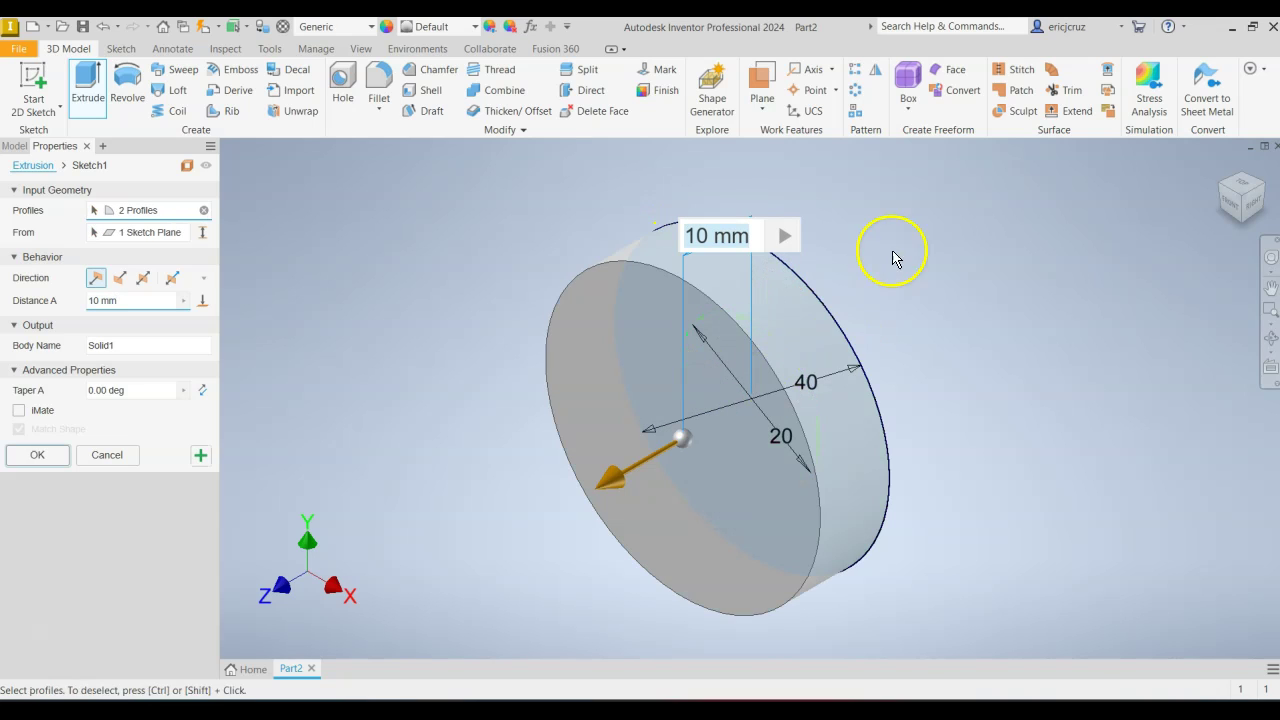
click(122, 279)
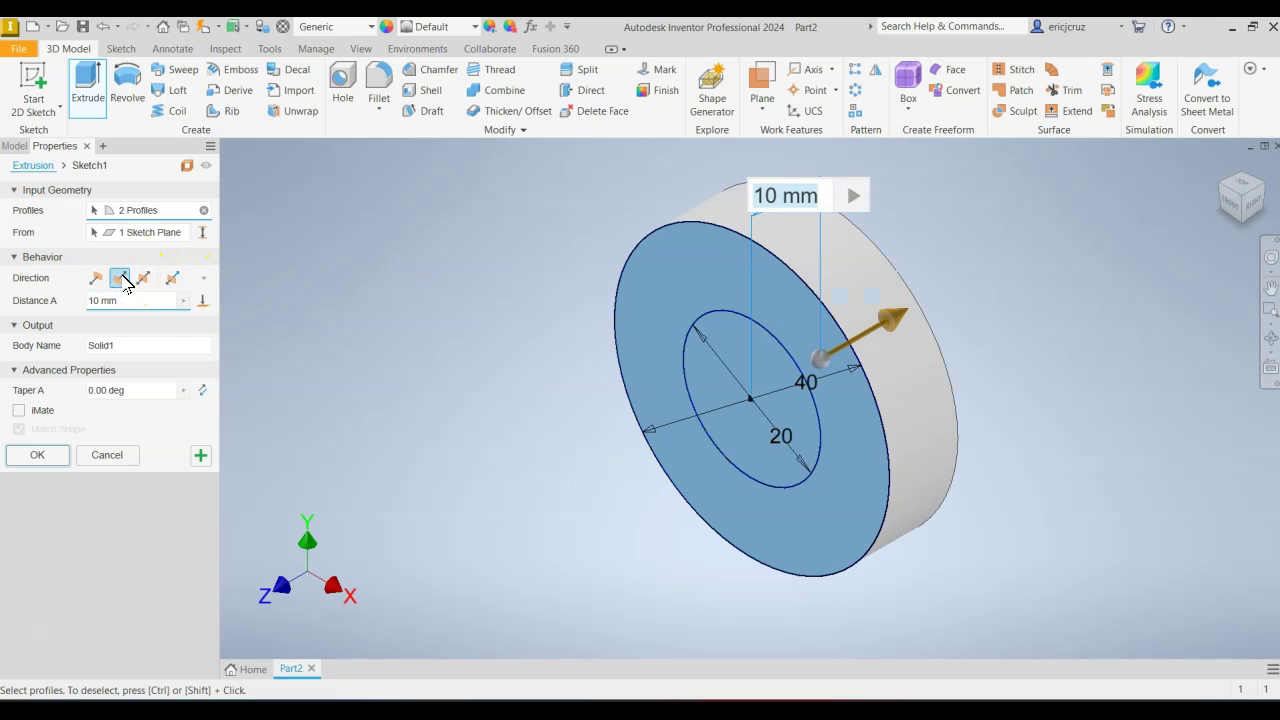
click(124, 299)
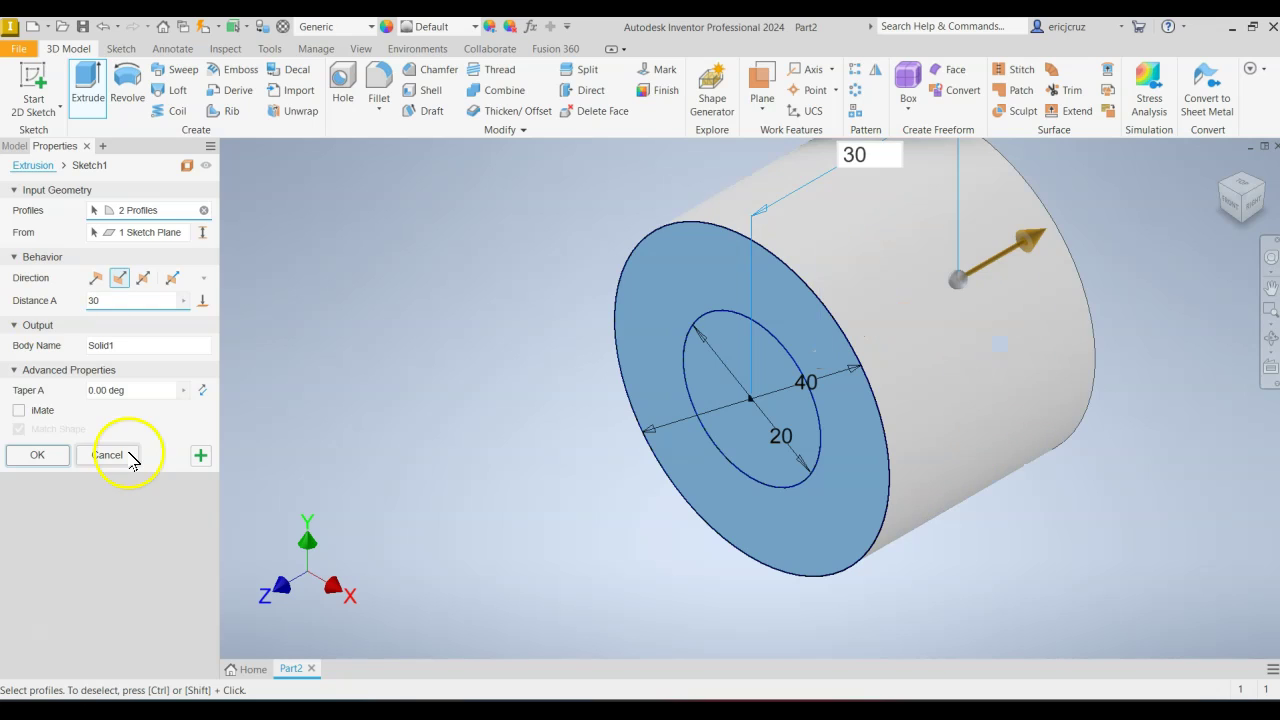
click(200, 457)
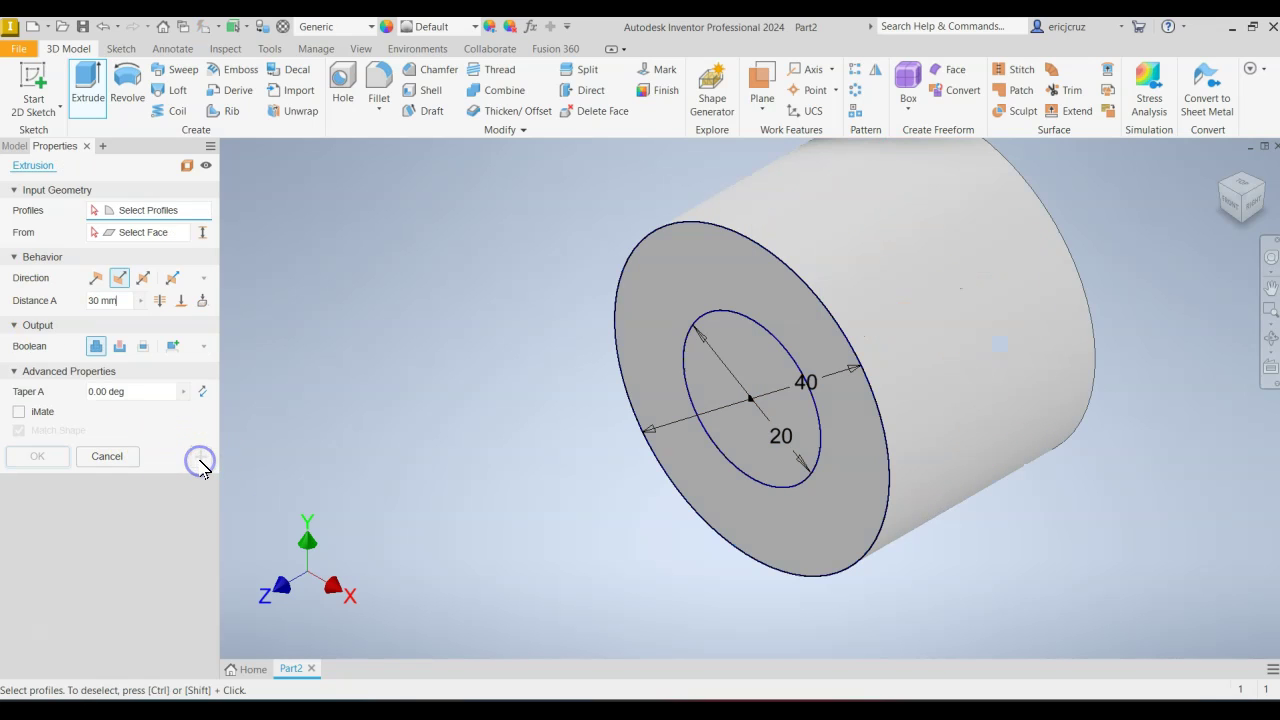
- Extrude the inner 20 mm circle 30 mm in the default direction, joined to the large cylinder
click(721, 382)
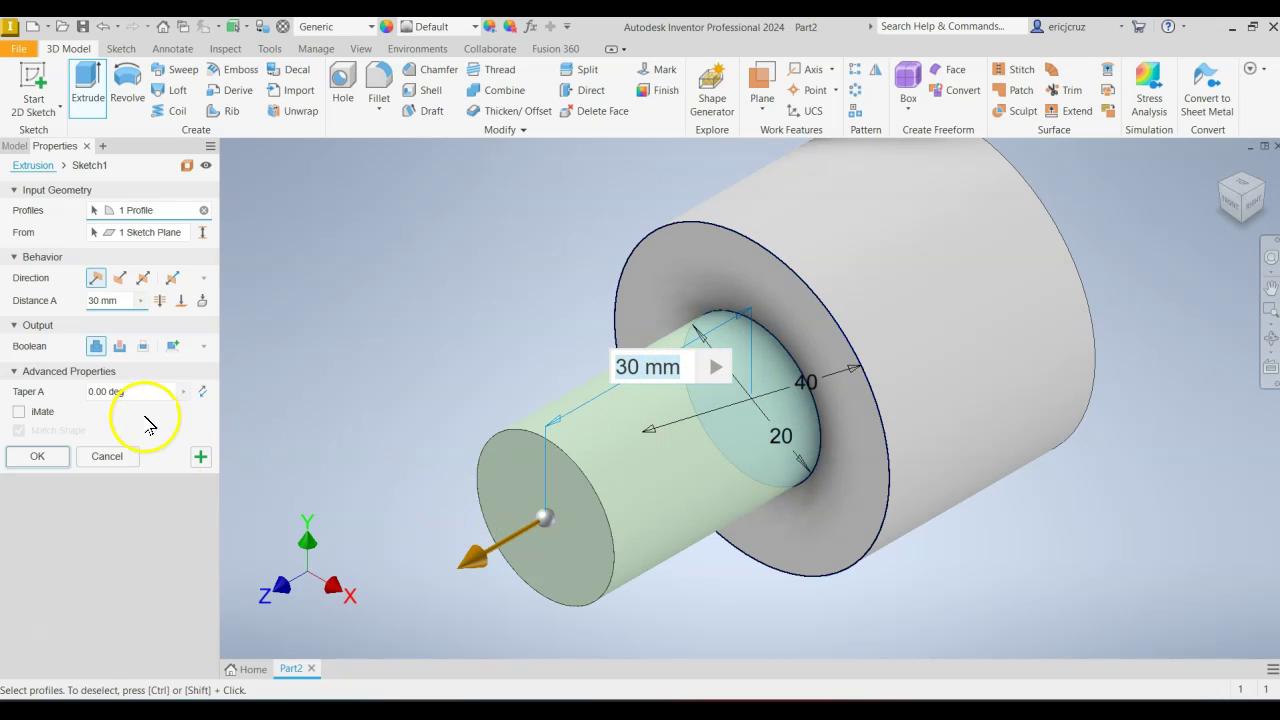
click(62, 462)
click(1224, 167)
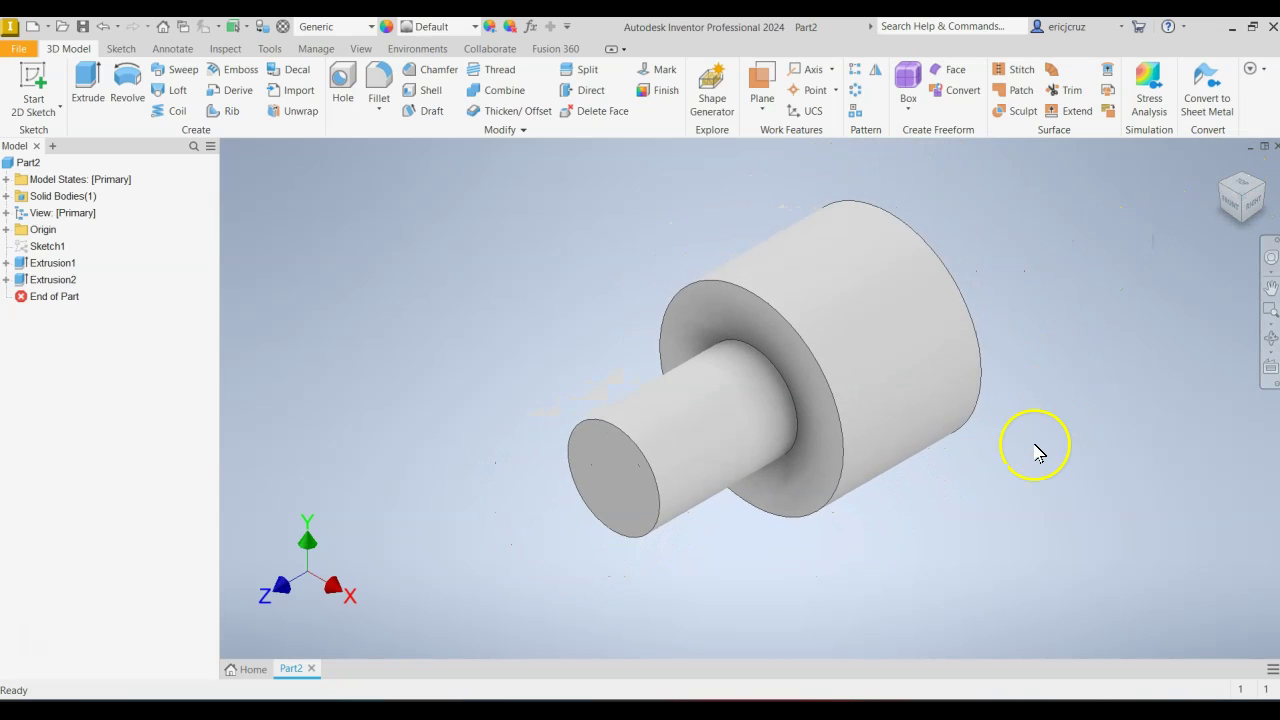
- Compare the part with the P-02 reference drawing and assign it the ABS Plastic material
key(alt+Tab)
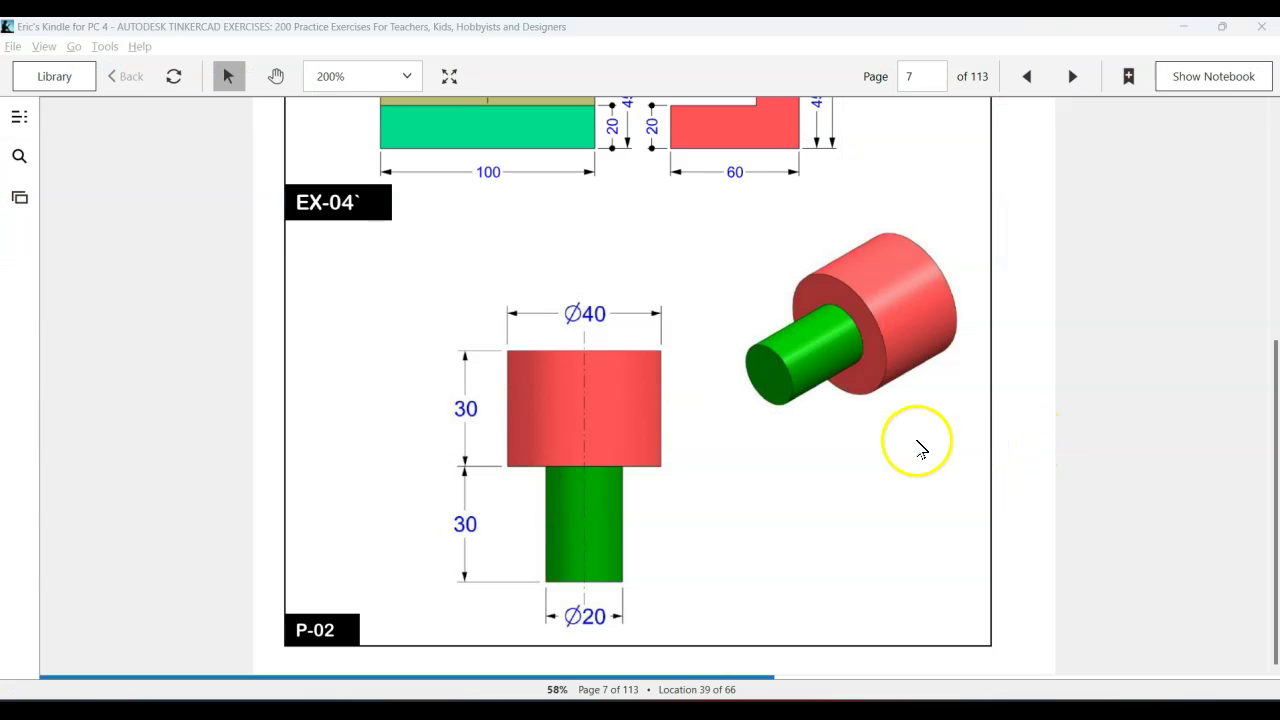
key(alt+Tab)
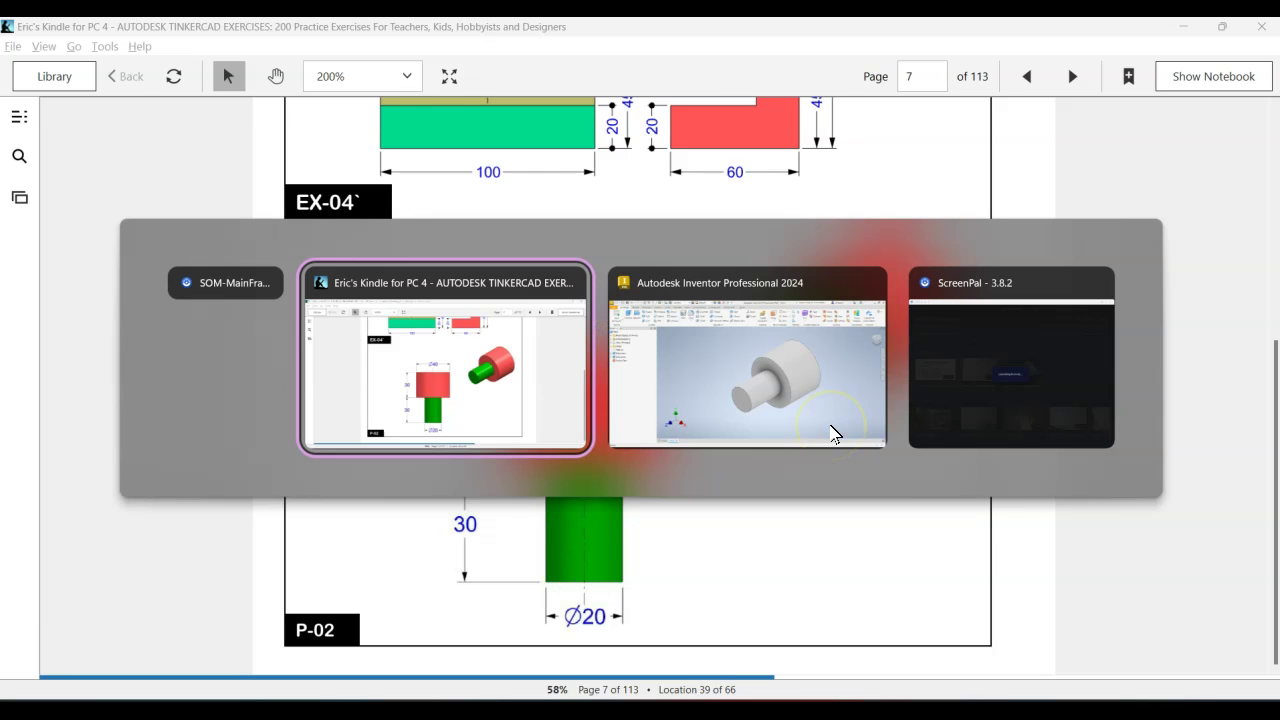
click(836, 434)
click(322, 28)
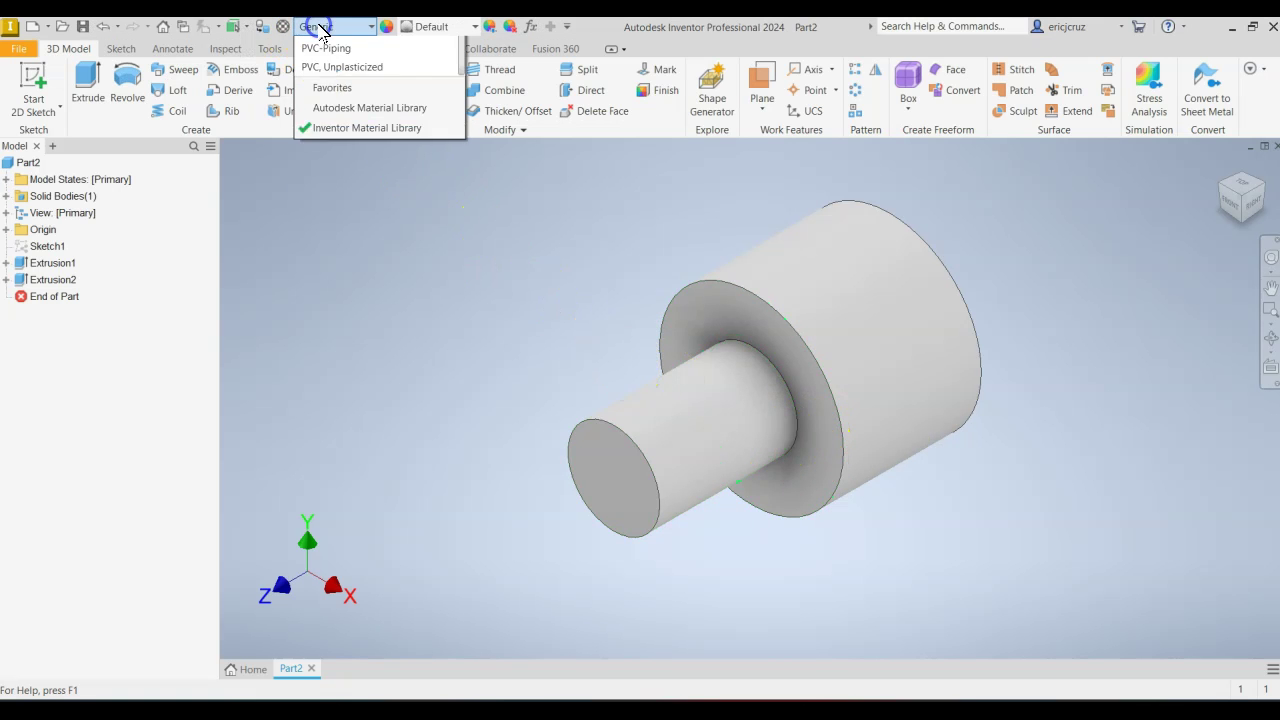
click(458, 176)
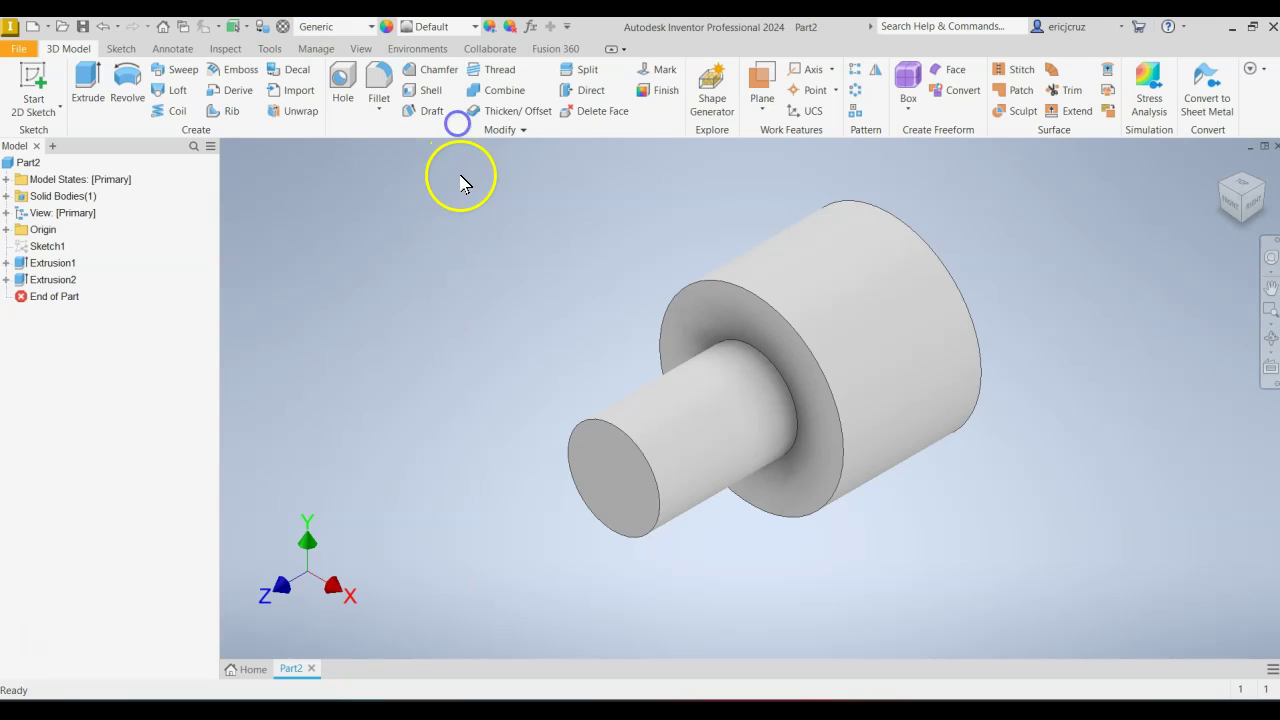
click(368, 27)
drag(463, 190, 457, 51)
click(350, 46)
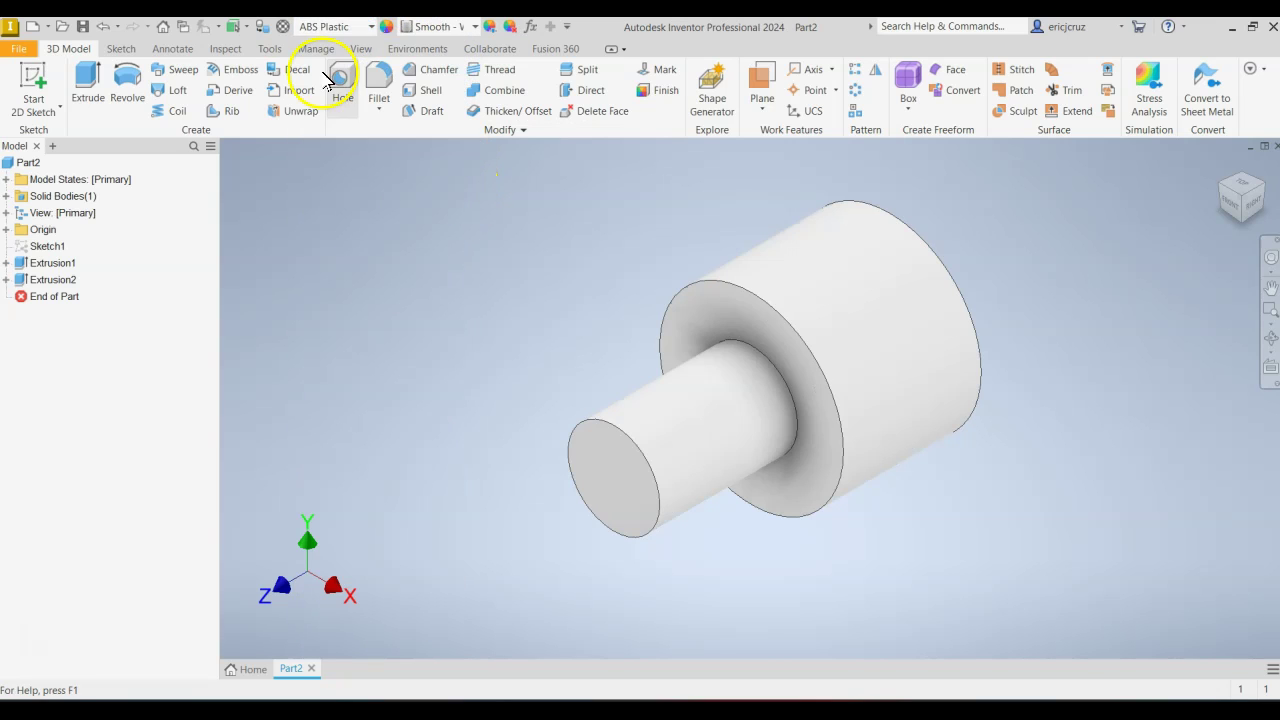
- Save the part in the Models folder, naming the file EX 04 followed by the author's name
click(82, 26)
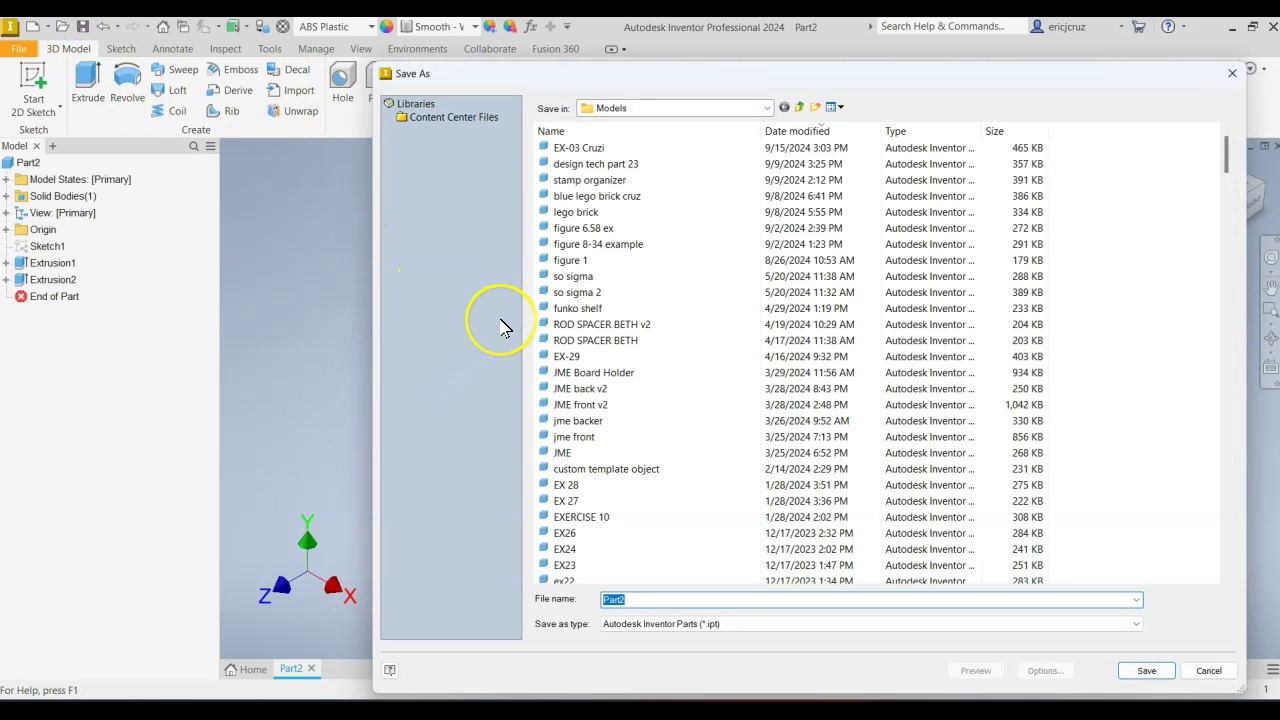
text(EX -)
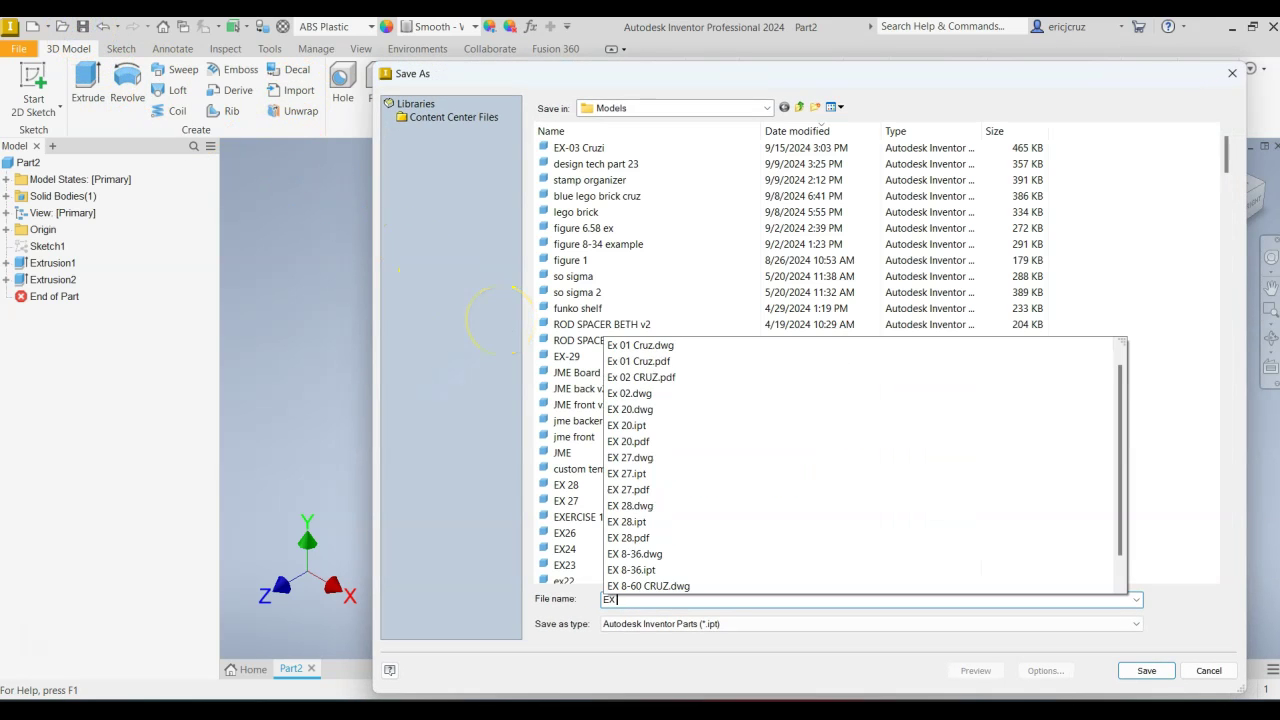
key(BackSpace)
key(BackSpace)
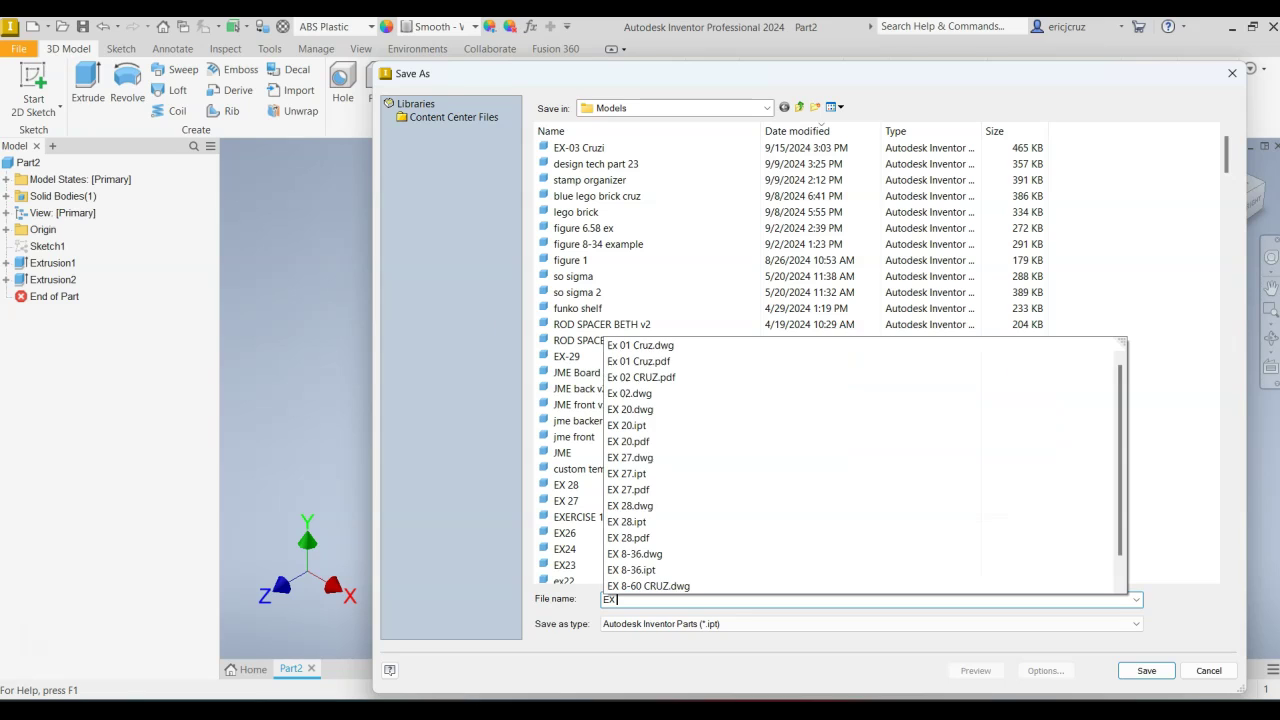
text(04)
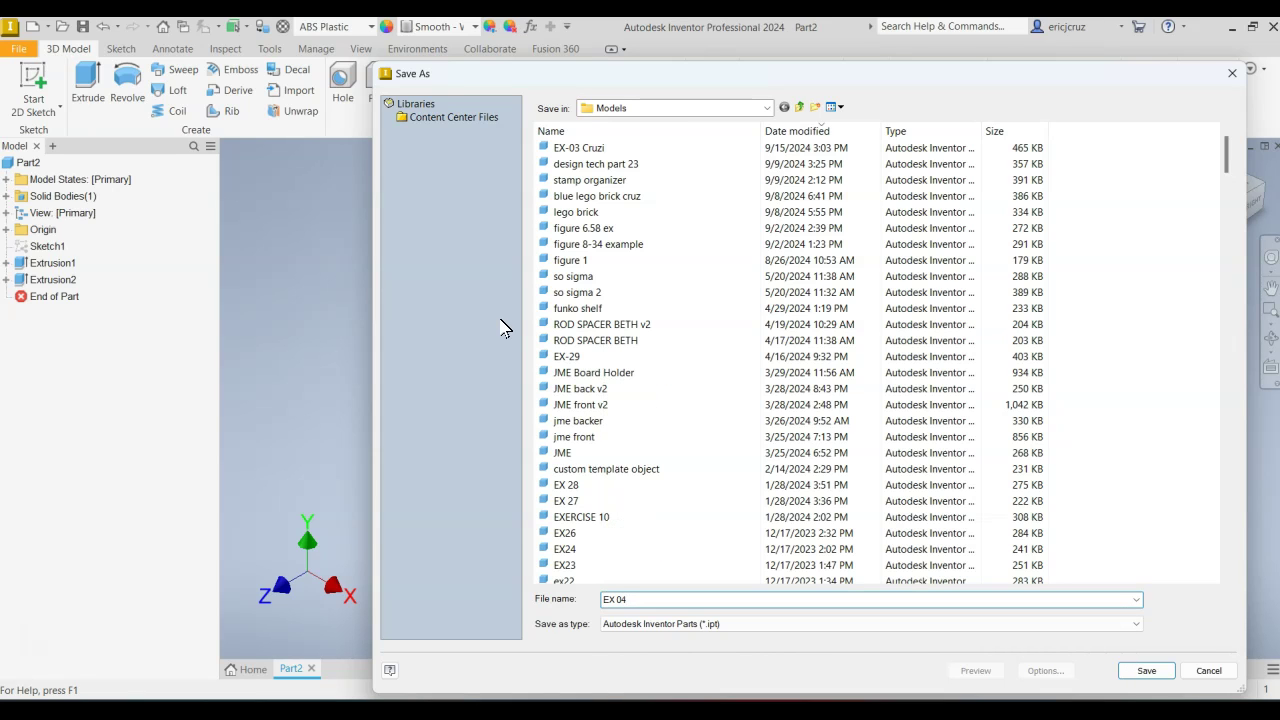
text( Cruzi)
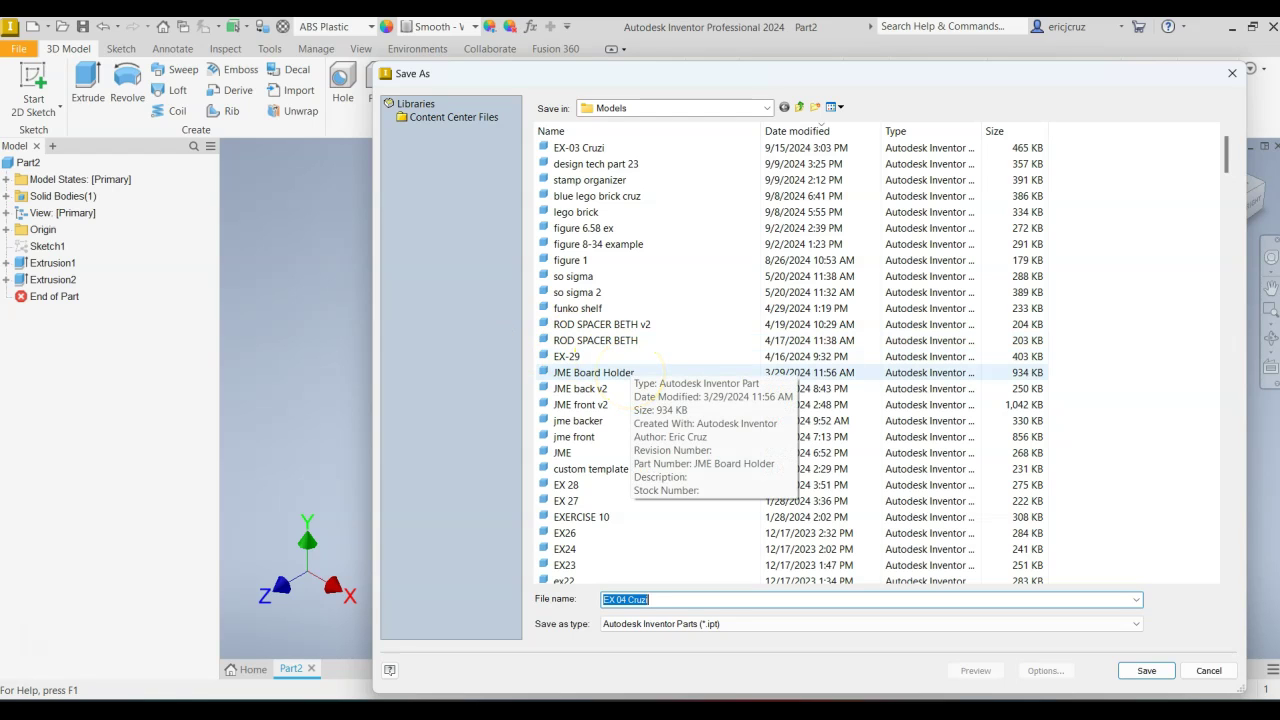
key(Return)
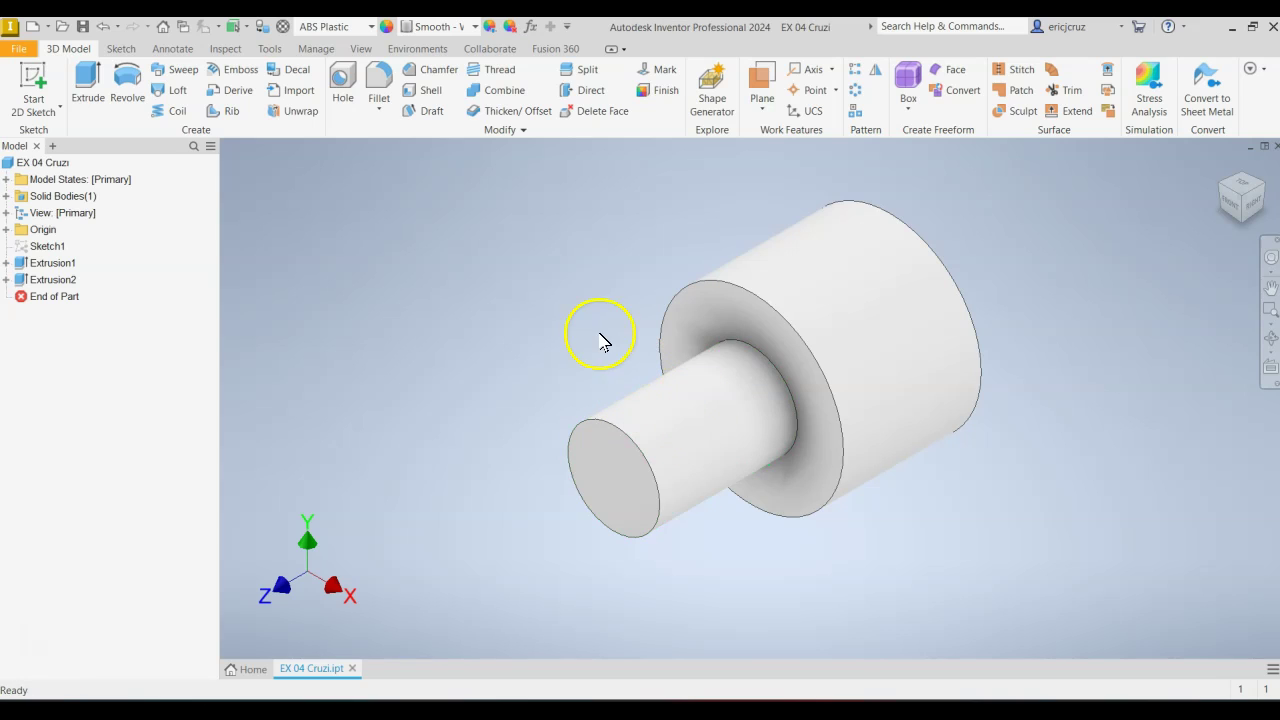
- Create a new drawing and set its sheet size to A
click(47, 26)
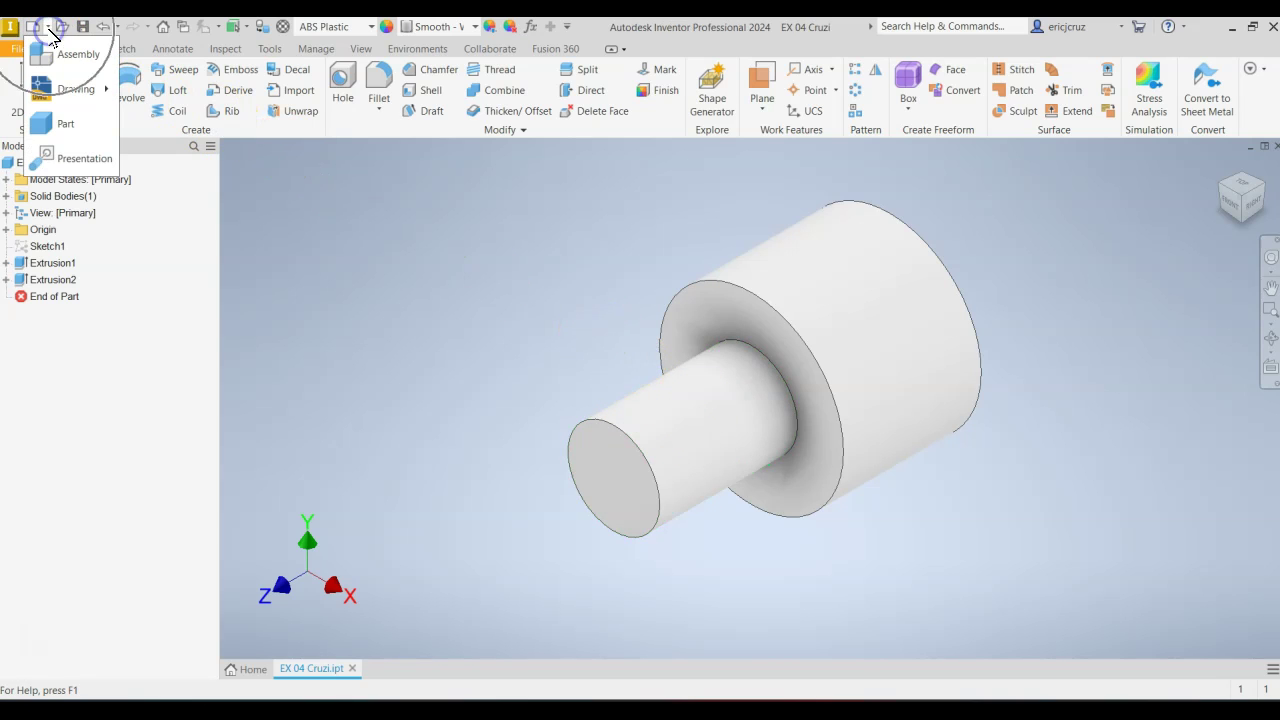
click(58, 92)
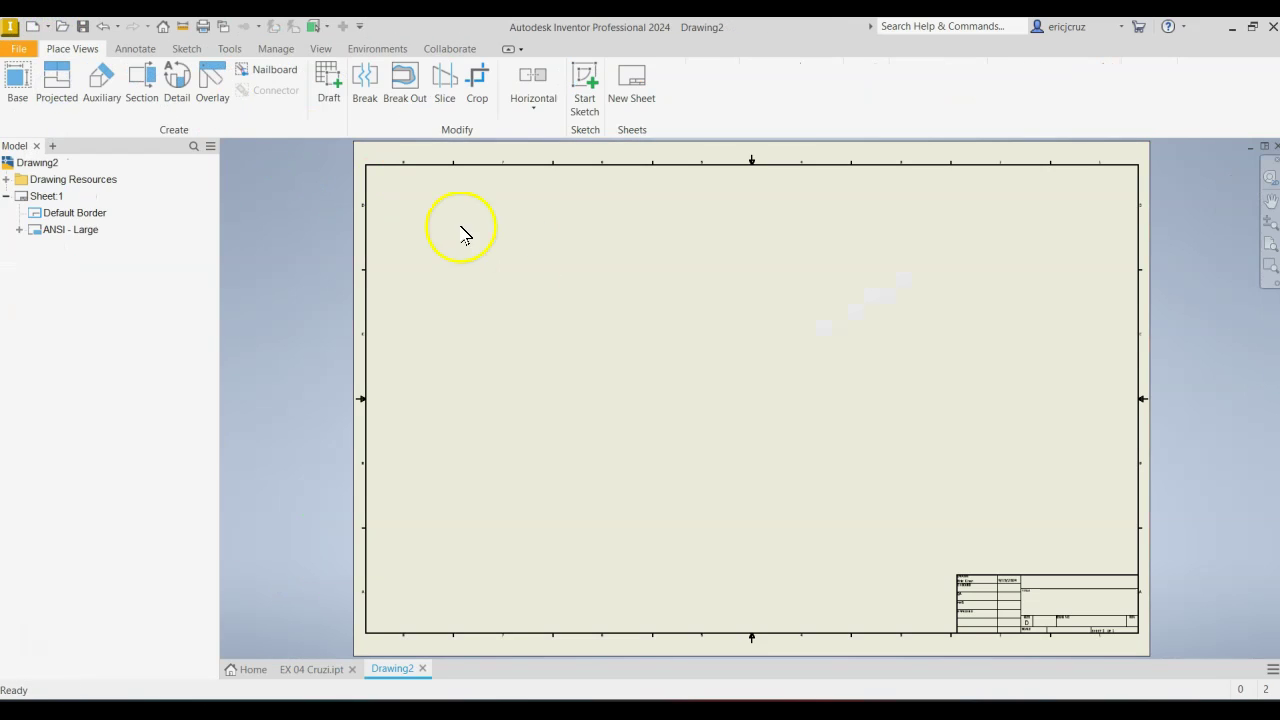
right_click(46, 196)
click(86, 342)
click(303, 245)
click(294, 258)
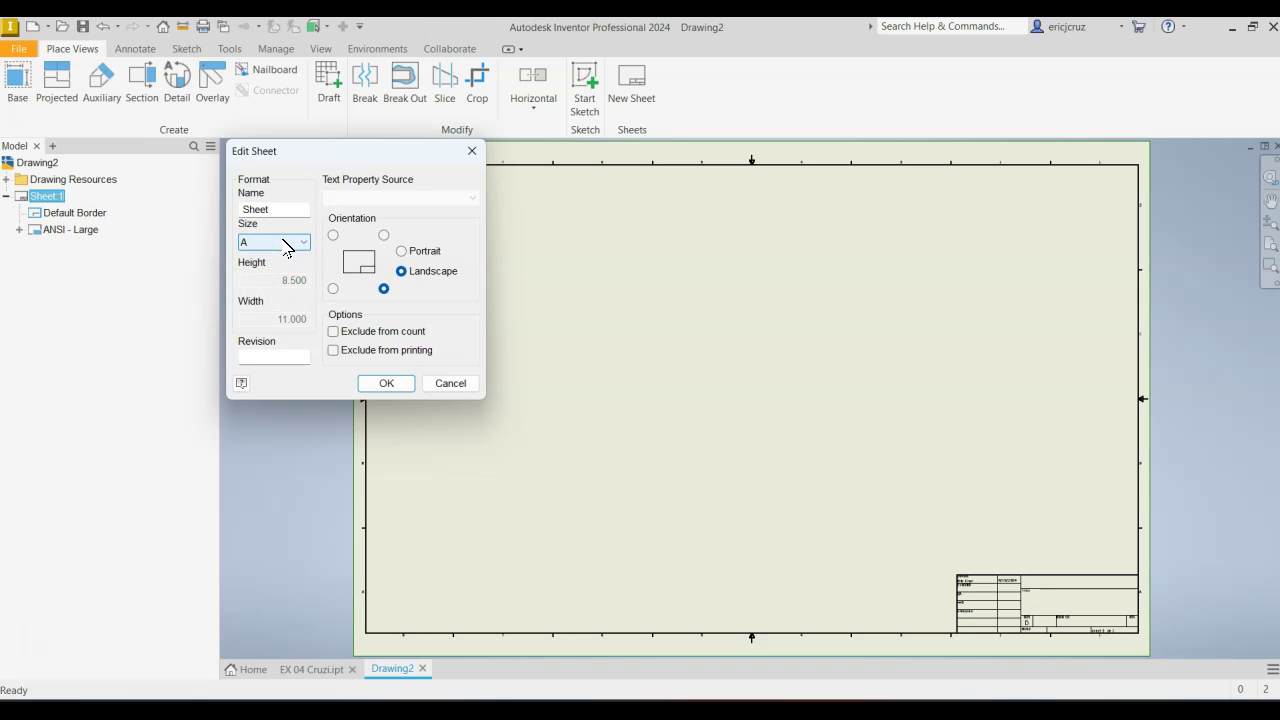
click(370, 385)
- Replace the sheet's ANSI - Large title block with the ANSI A title block from the drawing resources
right_click(75, 231)
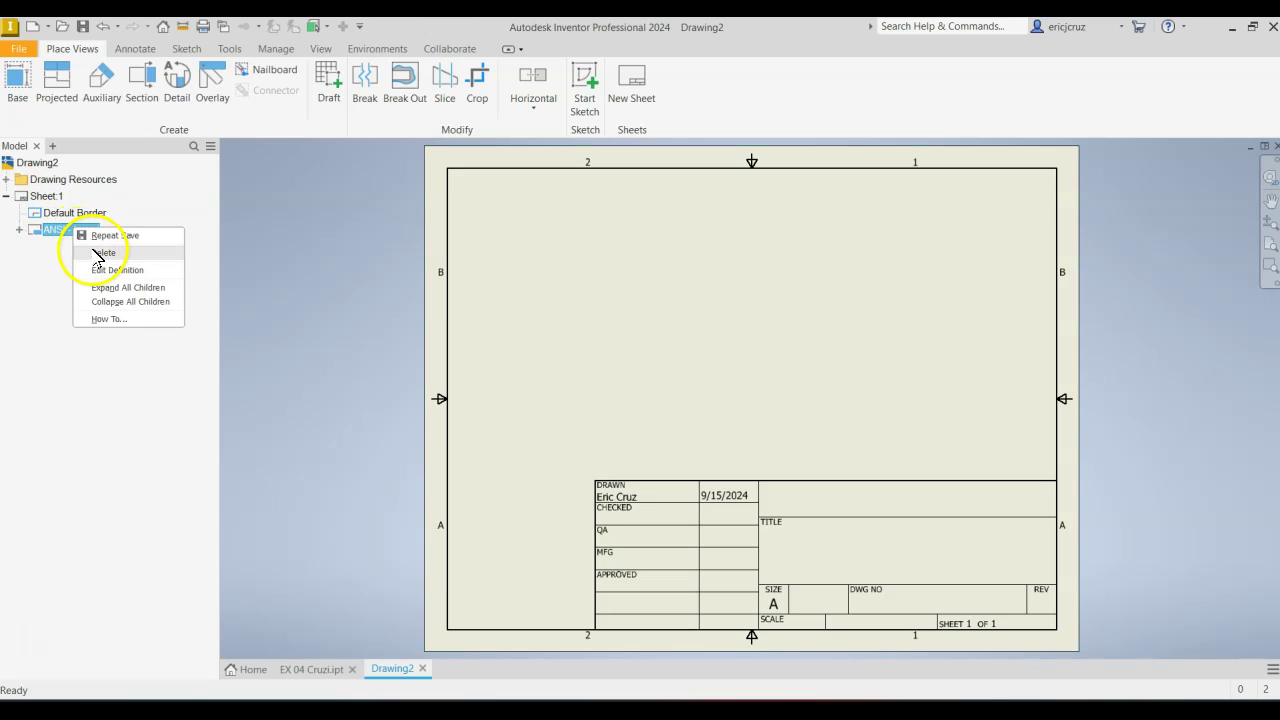
click(97, 253)
click(7, 179)
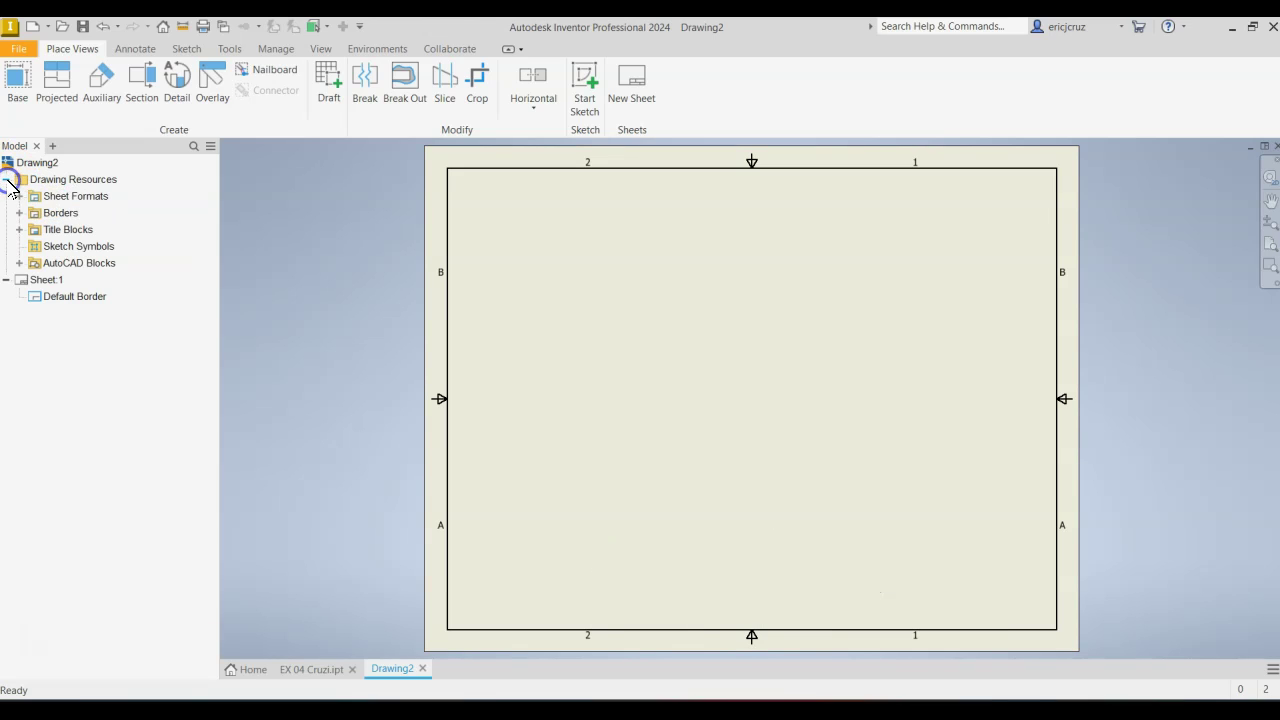
click(19, 229)
click(75, 230)
click(80, 263)
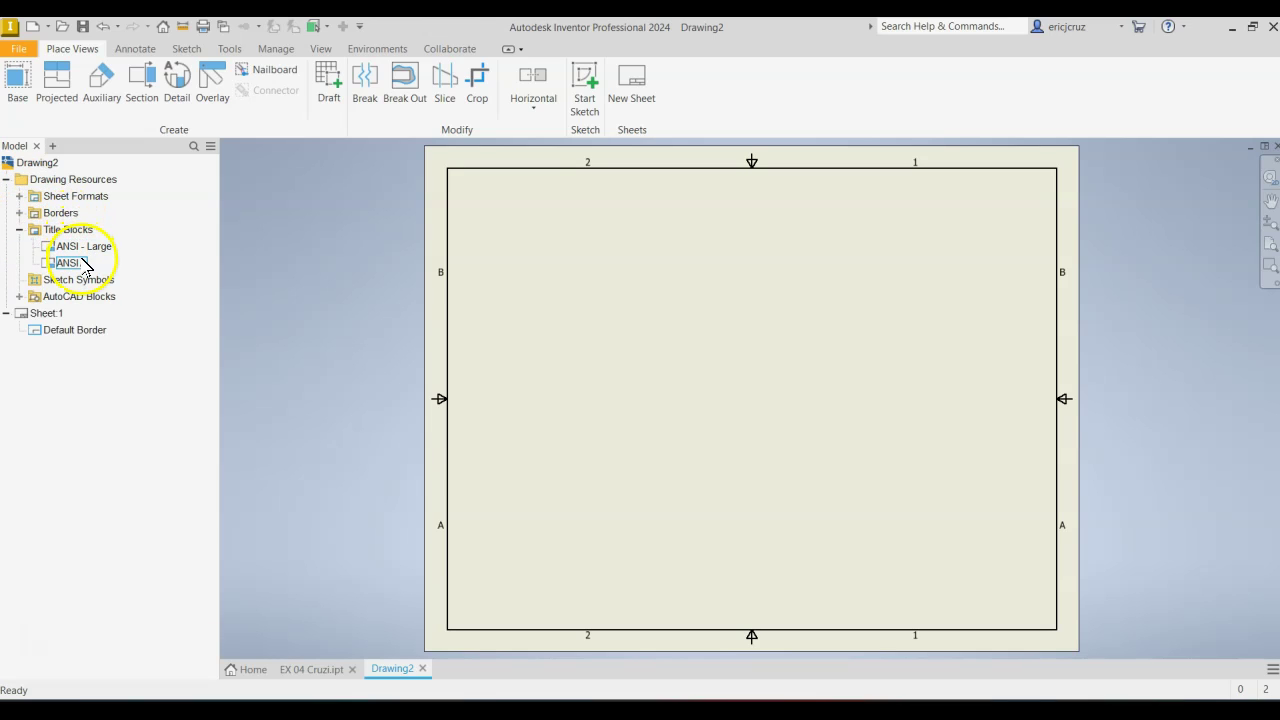
right_click(84, 262)
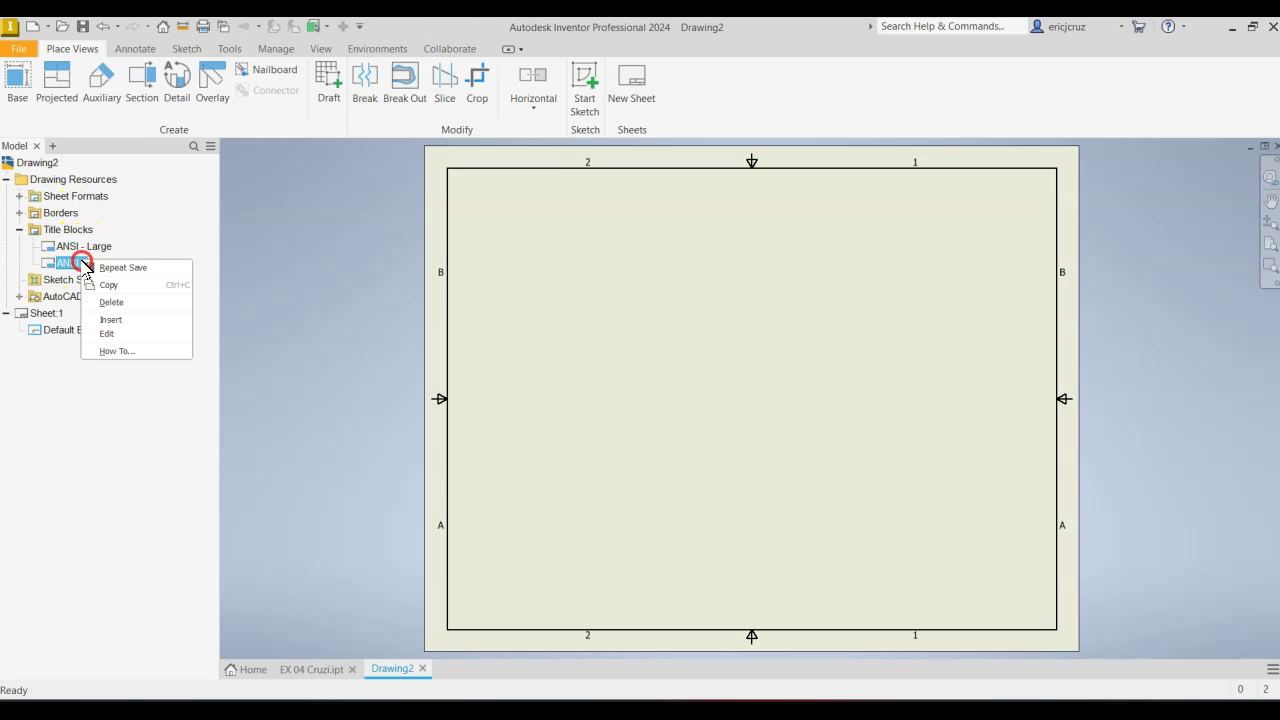
click(112, 320)
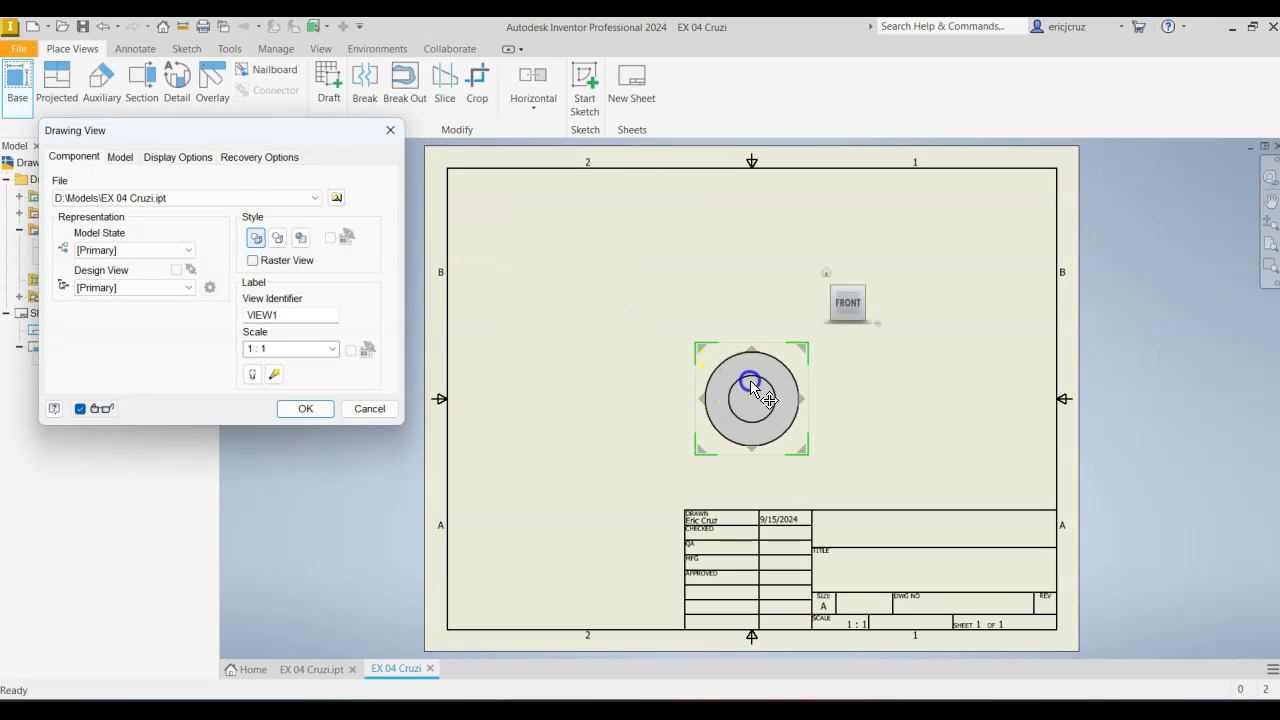
- Place a base view of the part in the sheet's left half, oriented to Right and rotated counterclockwise so the large cylinder is on top
drag(712, 325, 821, 352)
drag(741, 370, 581, 356)
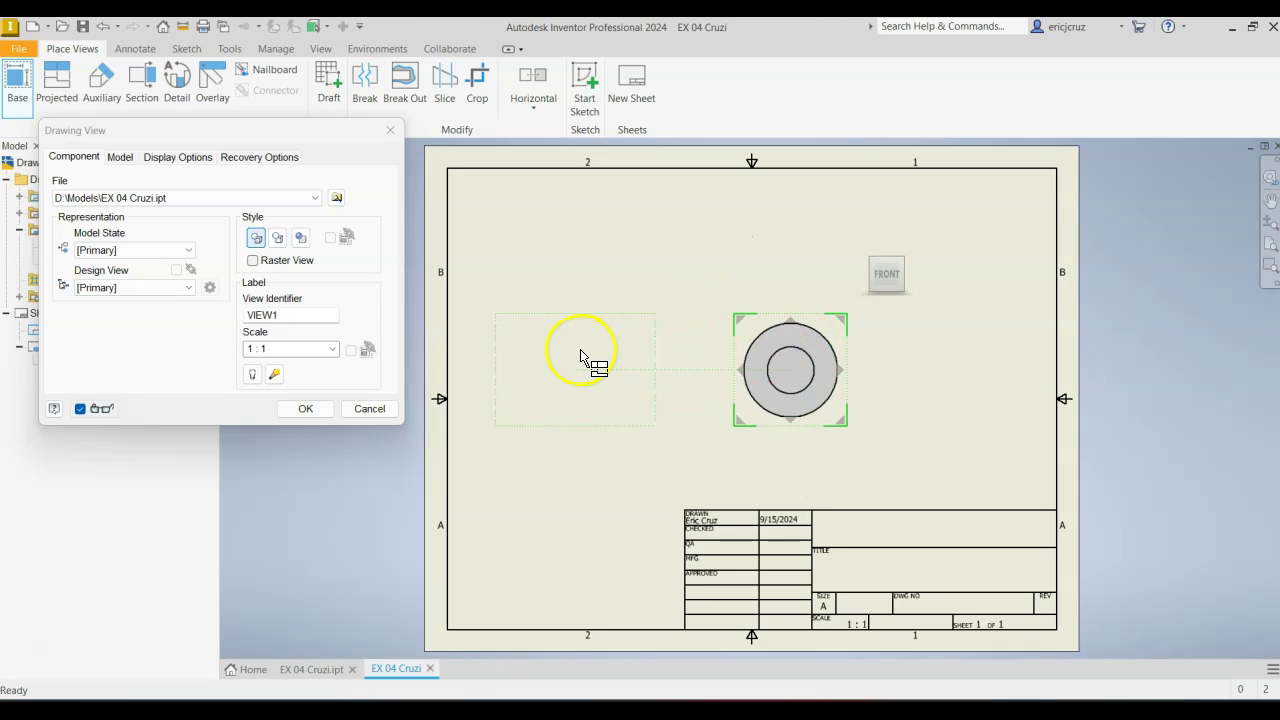
drag(800, 357, 633, 354)
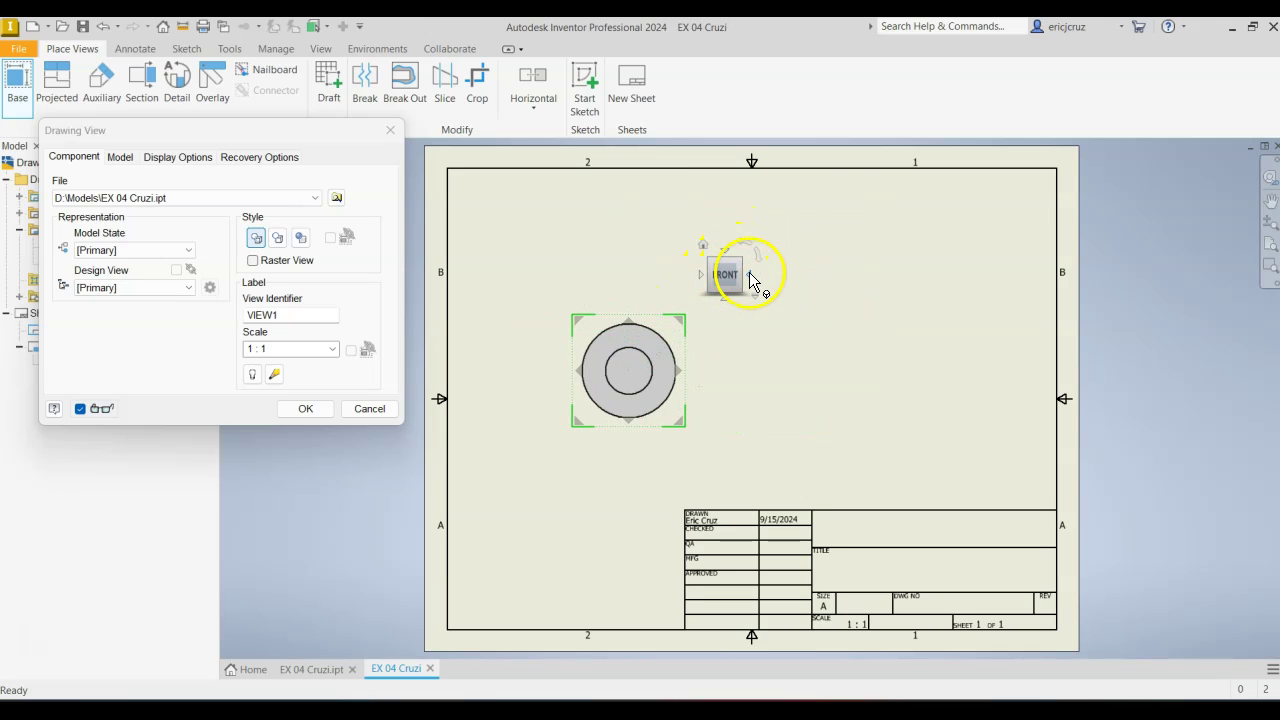
click(751, 276)
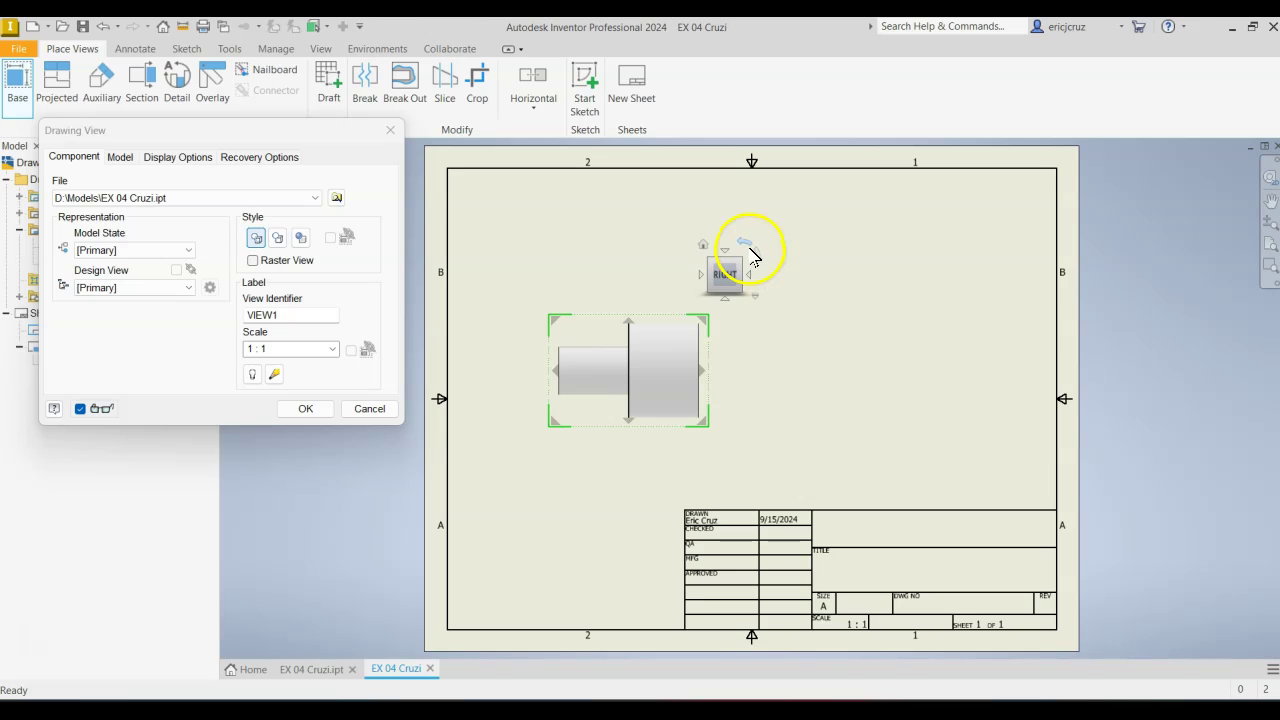
click(744, 243)
drag(677, 334, 638, 322)
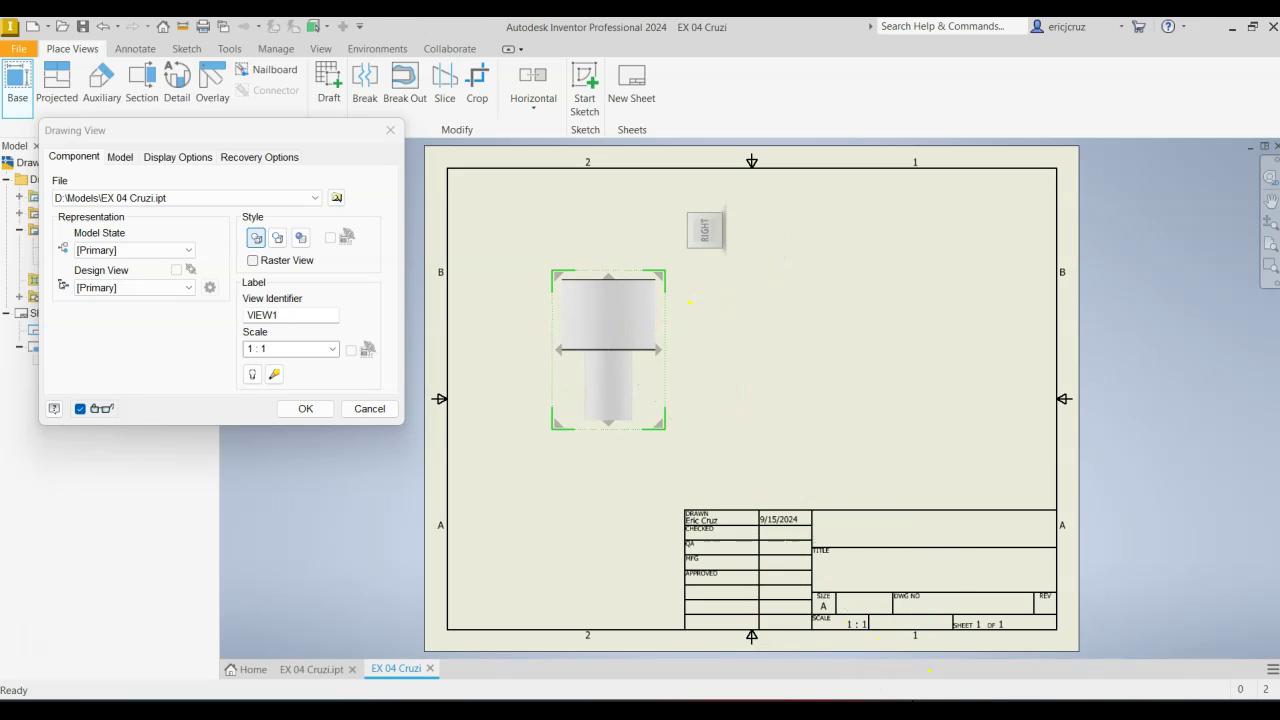
click(950, 710)
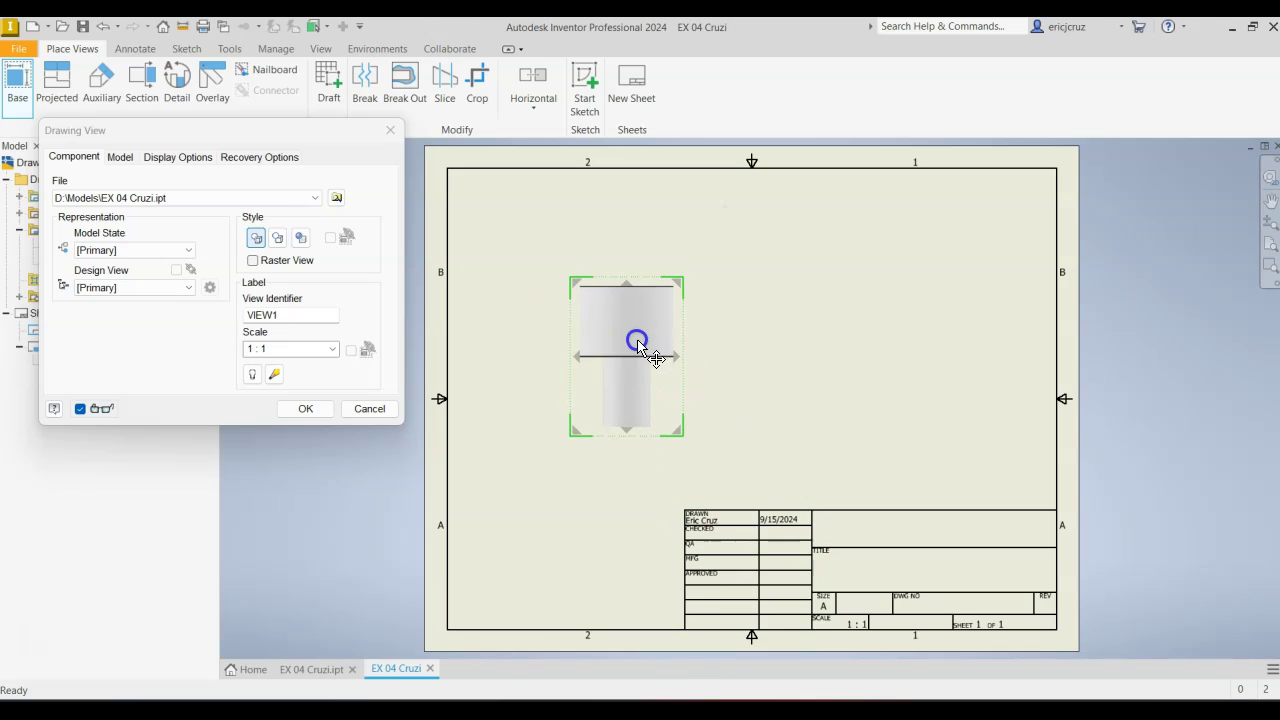
- Try a 2 : 1 scale on the base view and set it back to 1 : 1
click(332, 349)
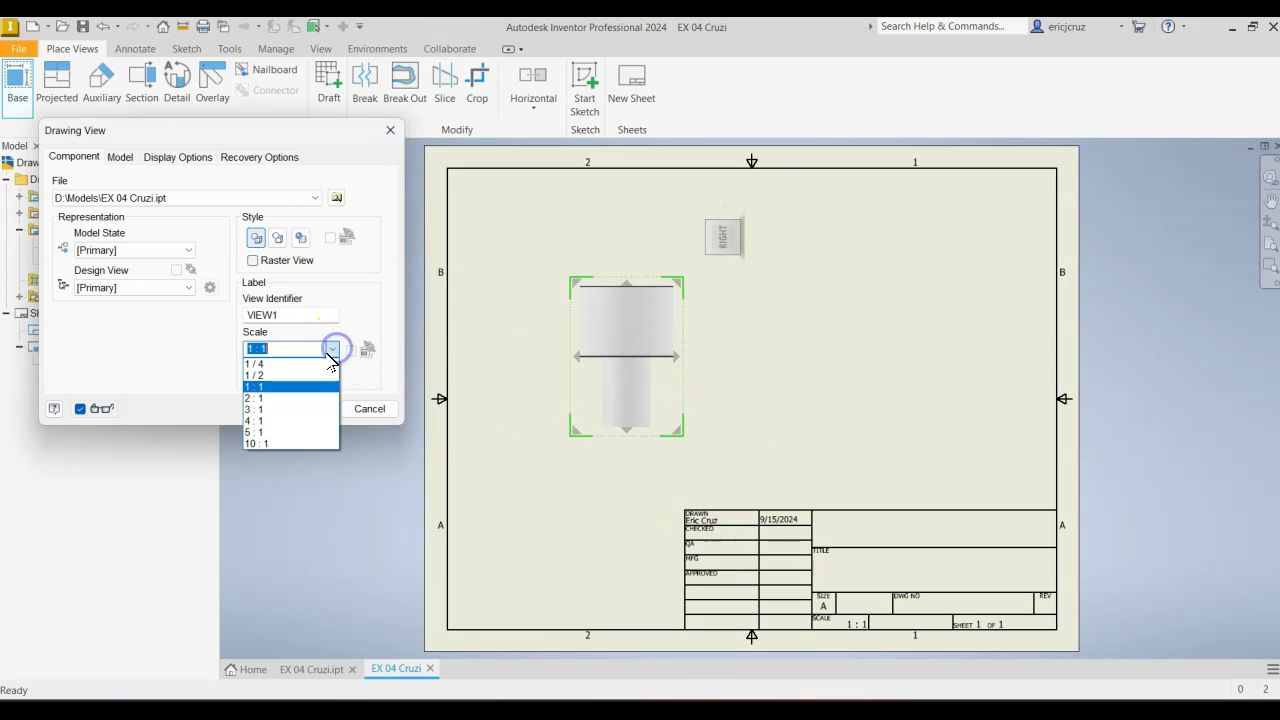
click(255, 398)
mouse_move(608, 351)
mouse_down()
mouse_move(571, 329)
mouse_move(598, 343)
mouse_up()
click(332, 349)
click(302, 383)
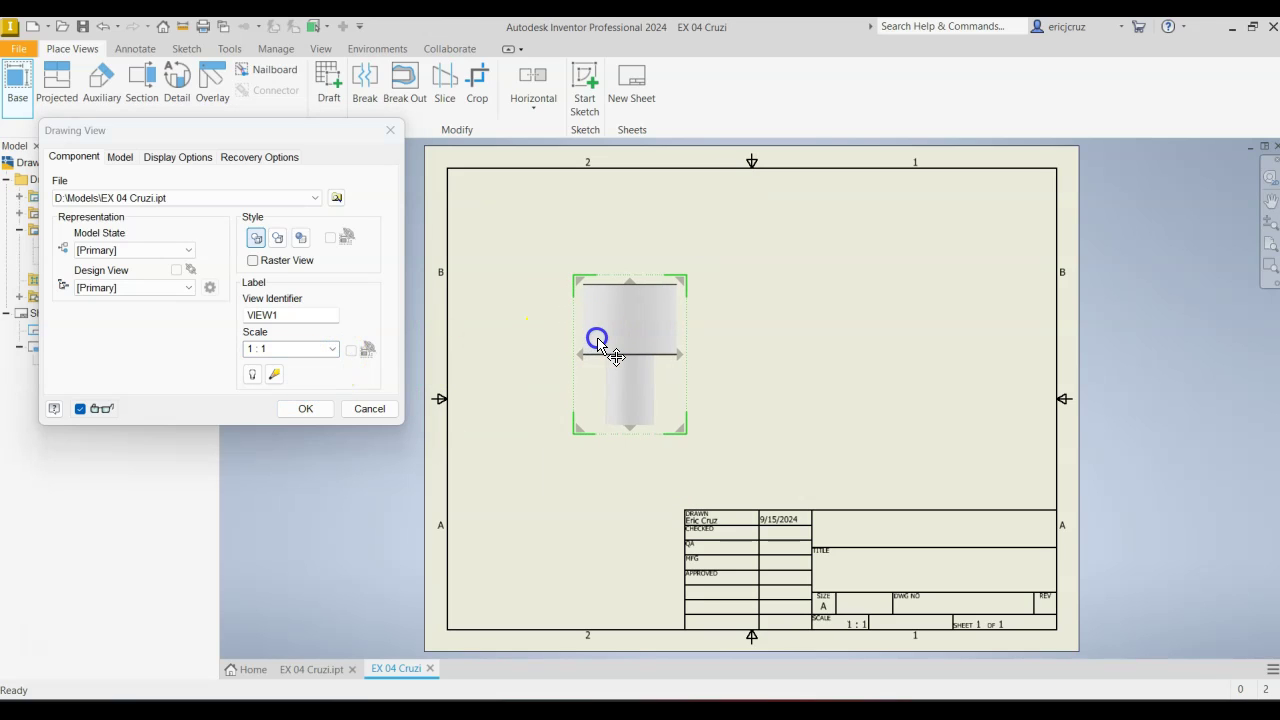
- Add a projected isometric view in the sheet's upper right, finish placing the views and move the isometric view inside the border
click(971, 240)
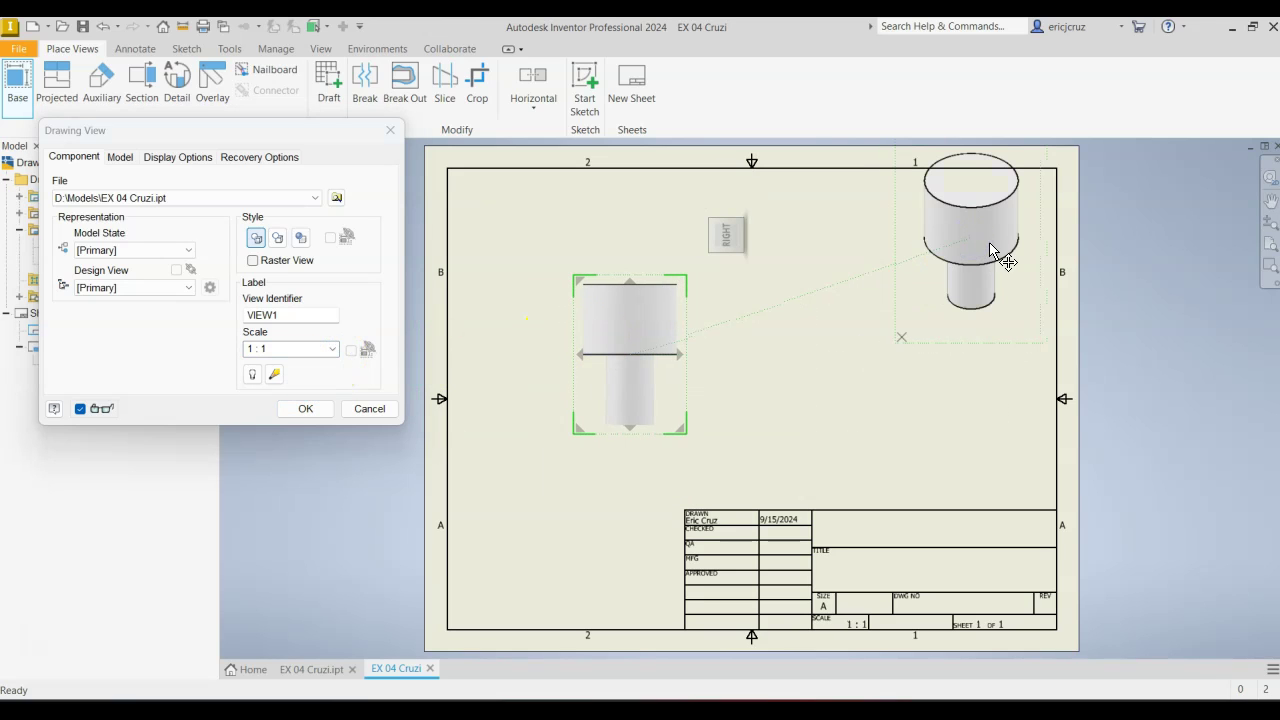
click(305, 408)
click(957, 281)
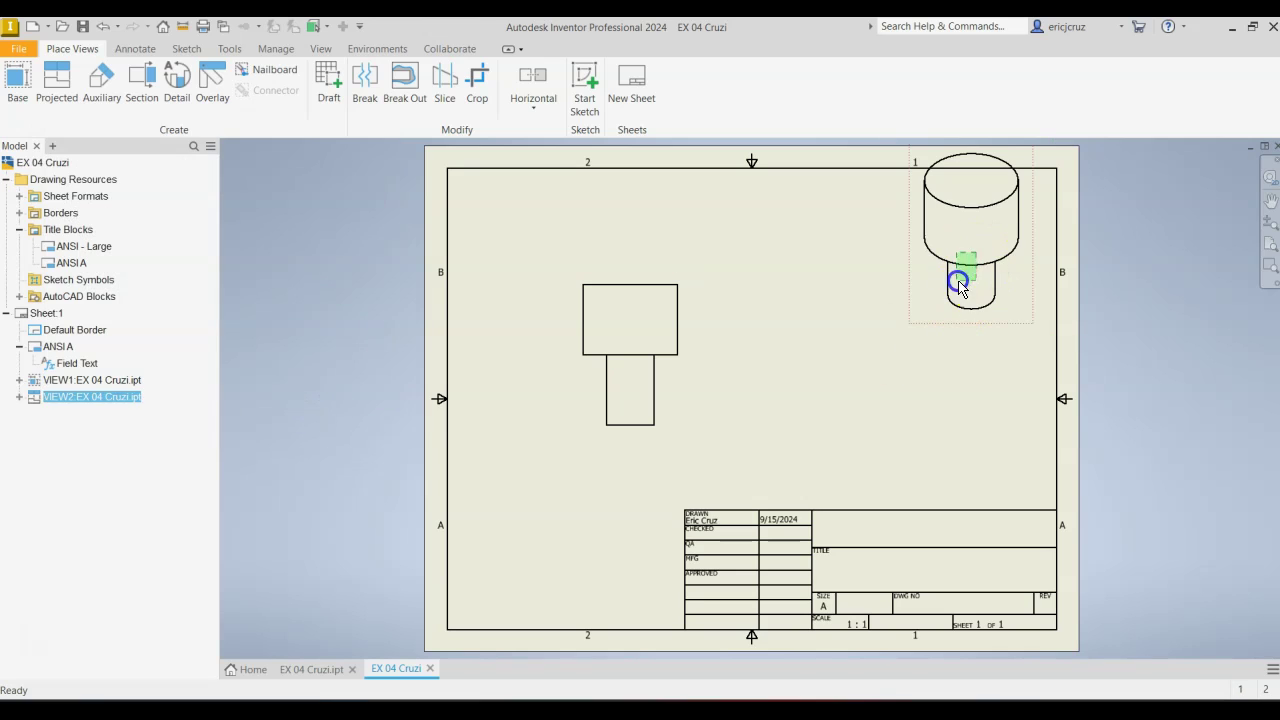
drag(977, 327, 953, 367)
- Reorient the isometric view to show the front, right and top faces, and set its style to shaded
double_click(950, 363)
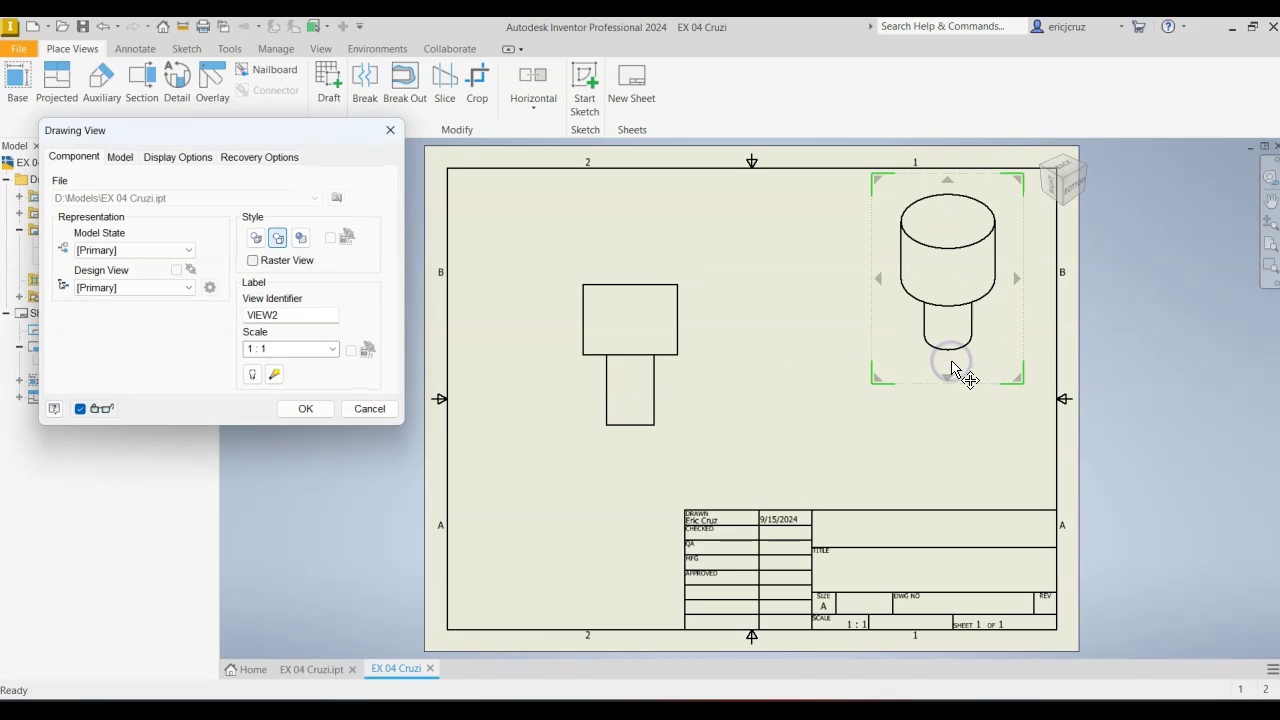
click(1042, 149)
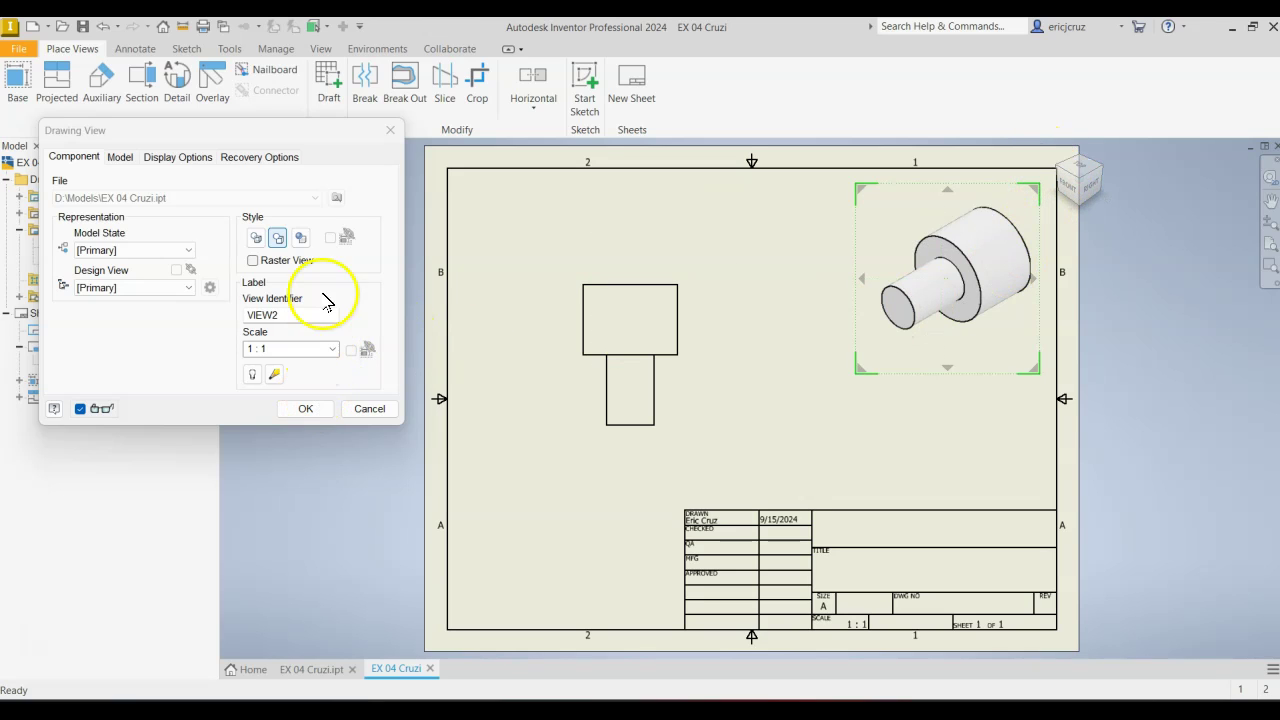
click(302, 239)
click(305, 408)
- Shift the base view slightly down and the shaded isometric view slightly left on the sheet
click(669, 388)
drag(696, 393, 698, 406)
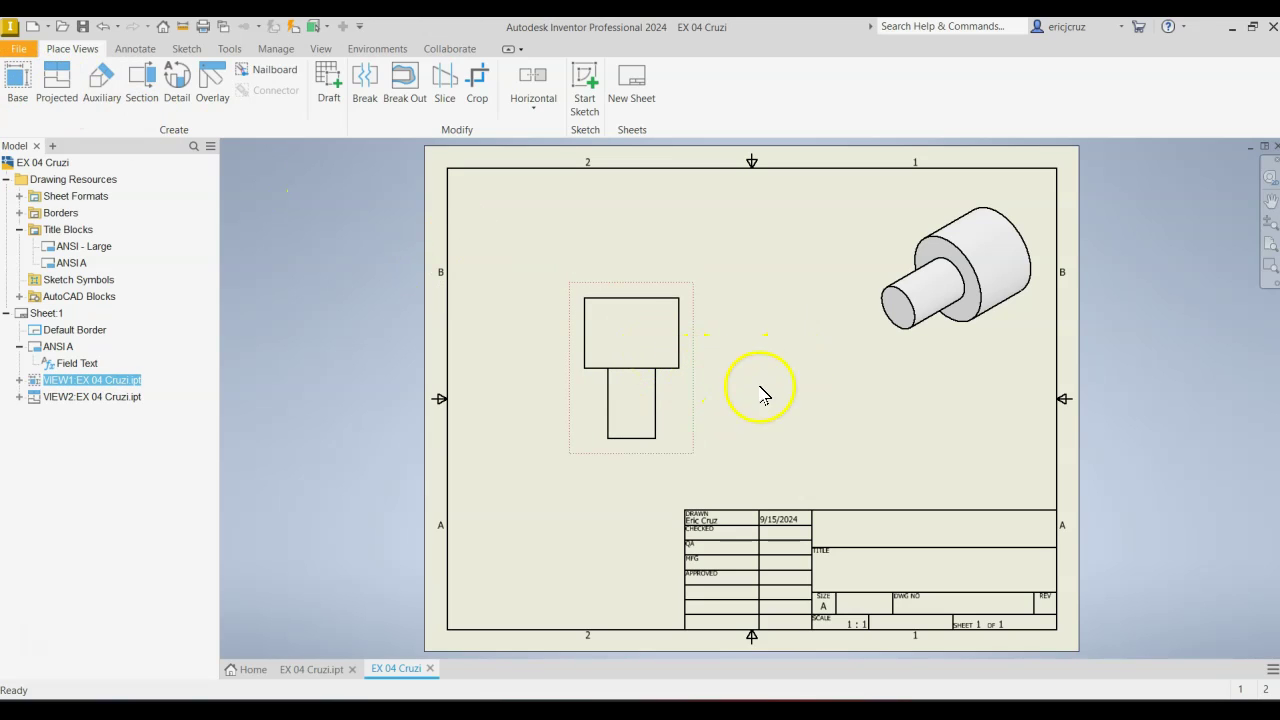
click(975, 352)
drag(986, 351, 963, 345)
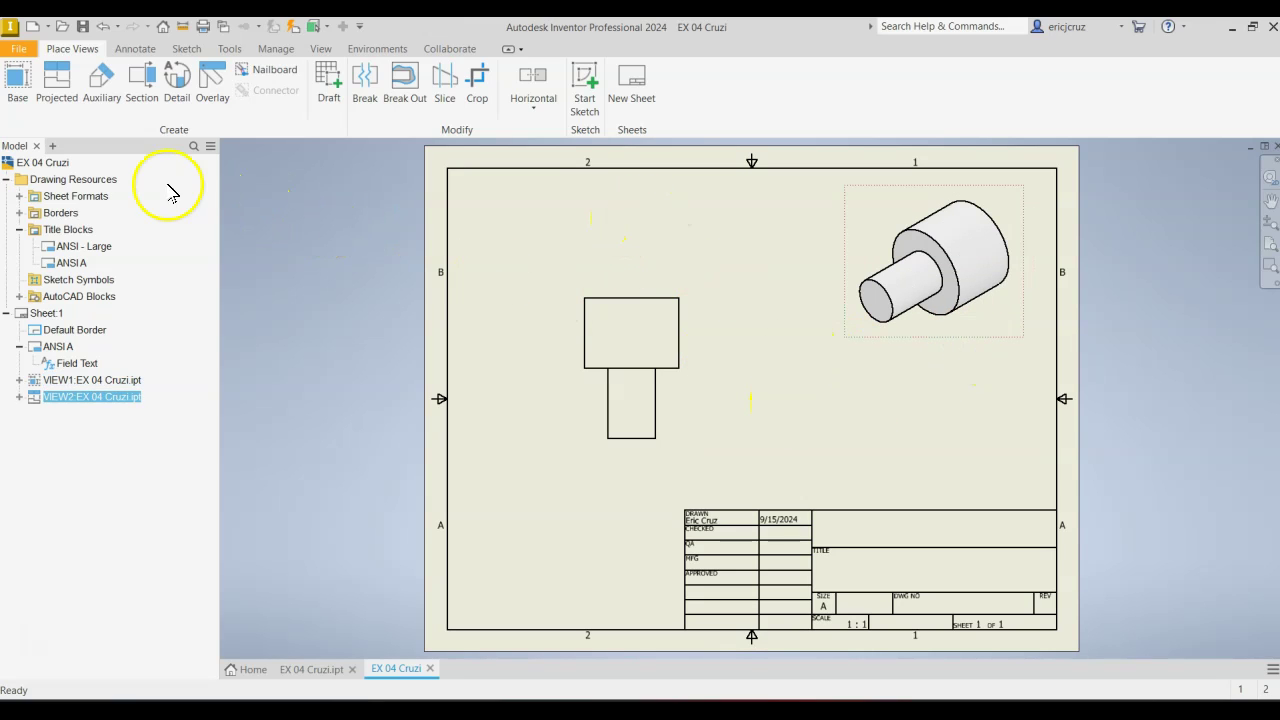
click(146, 49)
click(27, 85)
click(660, 298)
key(Escape)
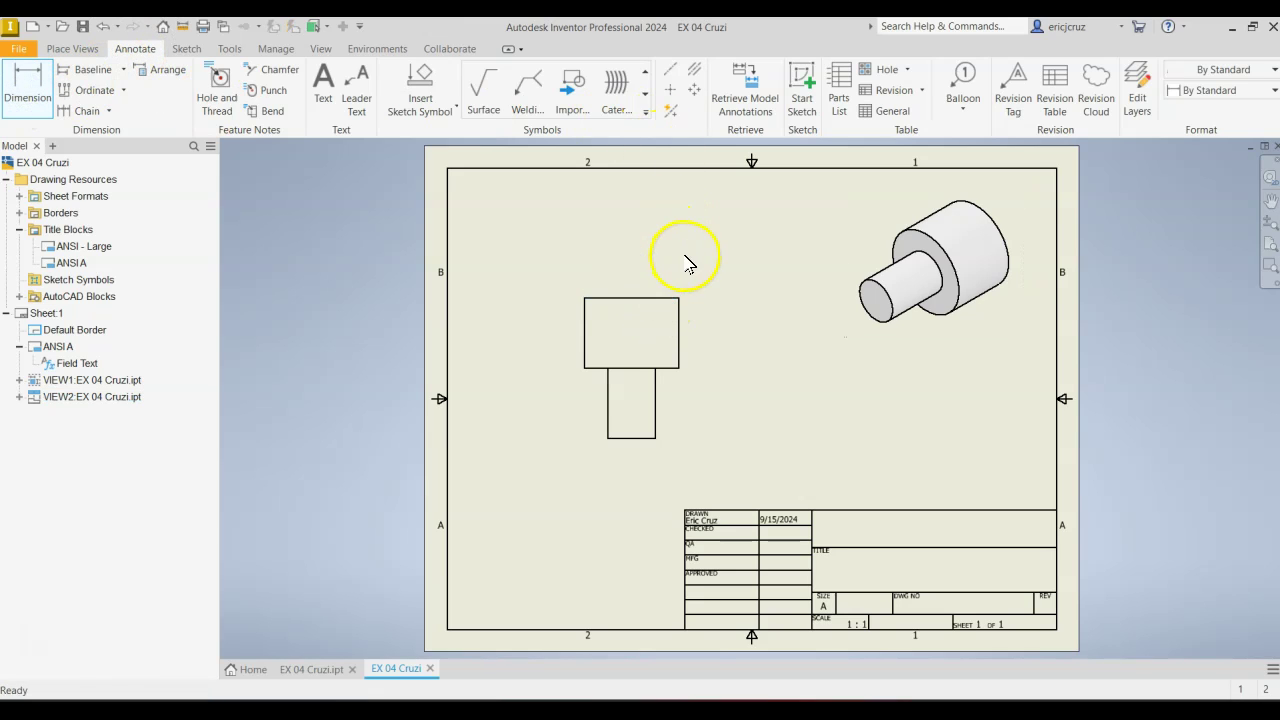
- Change the drawing's active standard to Default Standard (ANSI-mm) in the document settings and apply it
click(229, 48)
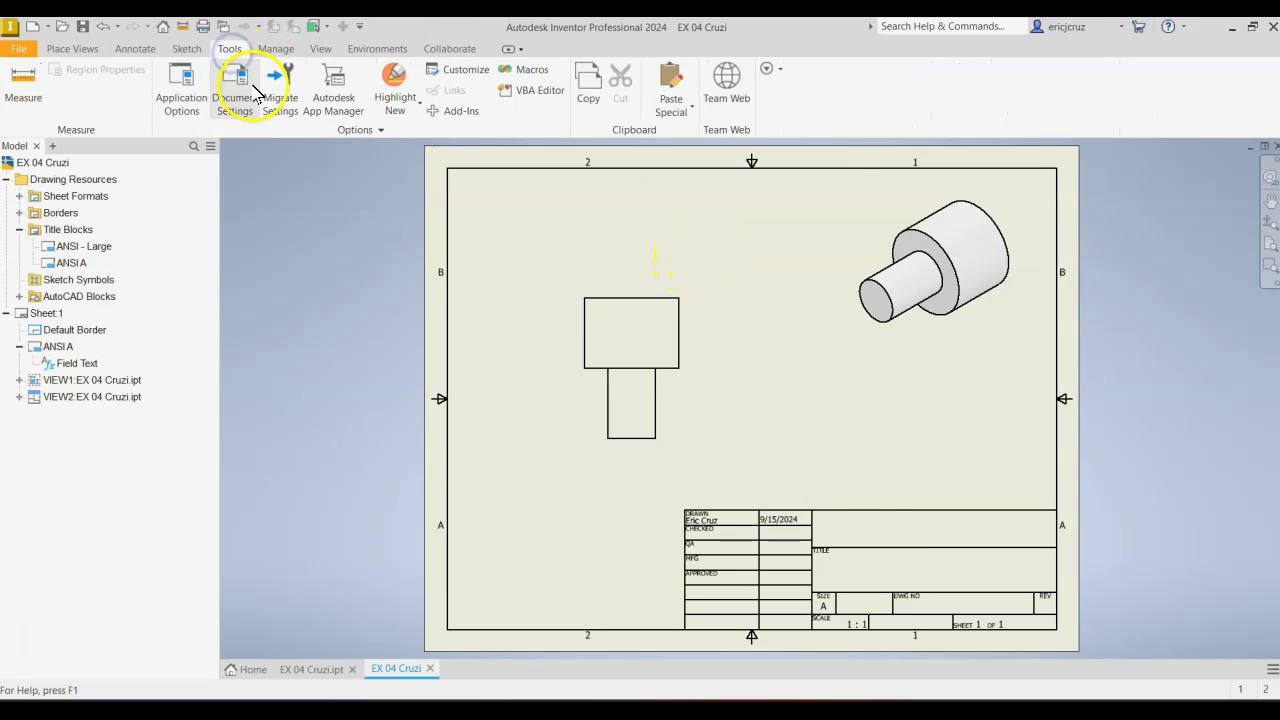
click(254, 92)
click(526, 226)
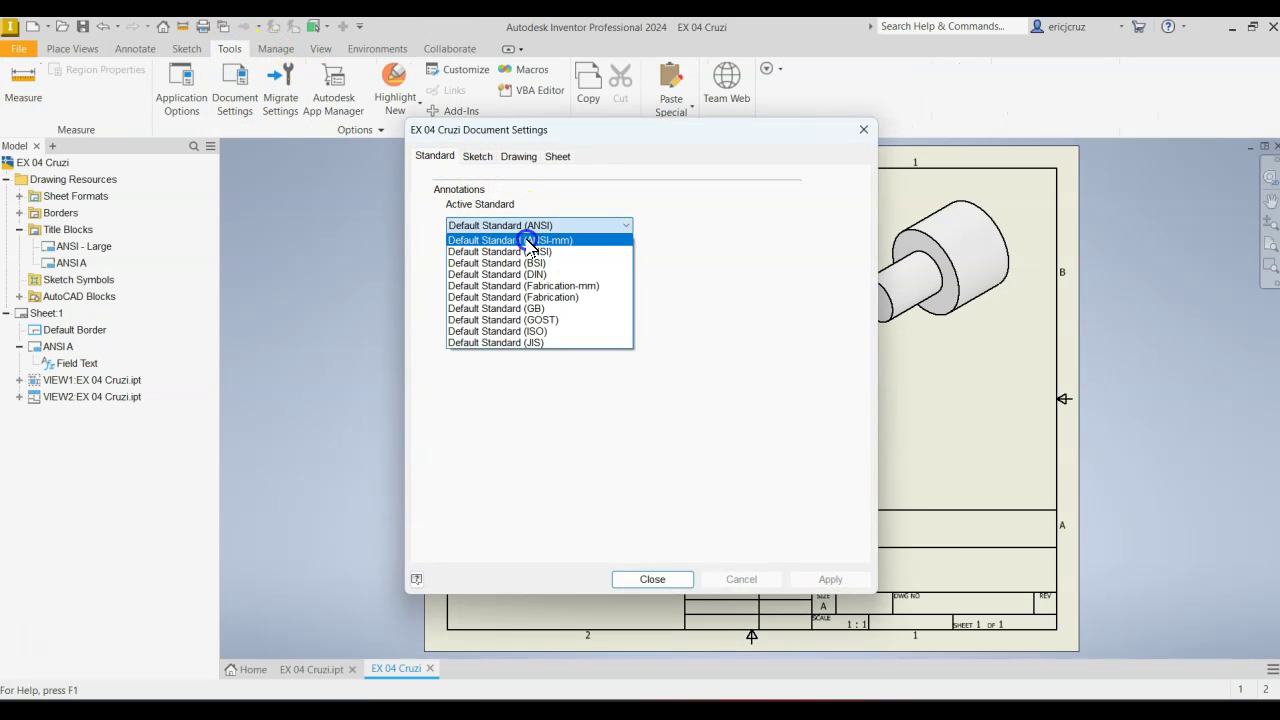
click(583, 234)
click(846, 577)
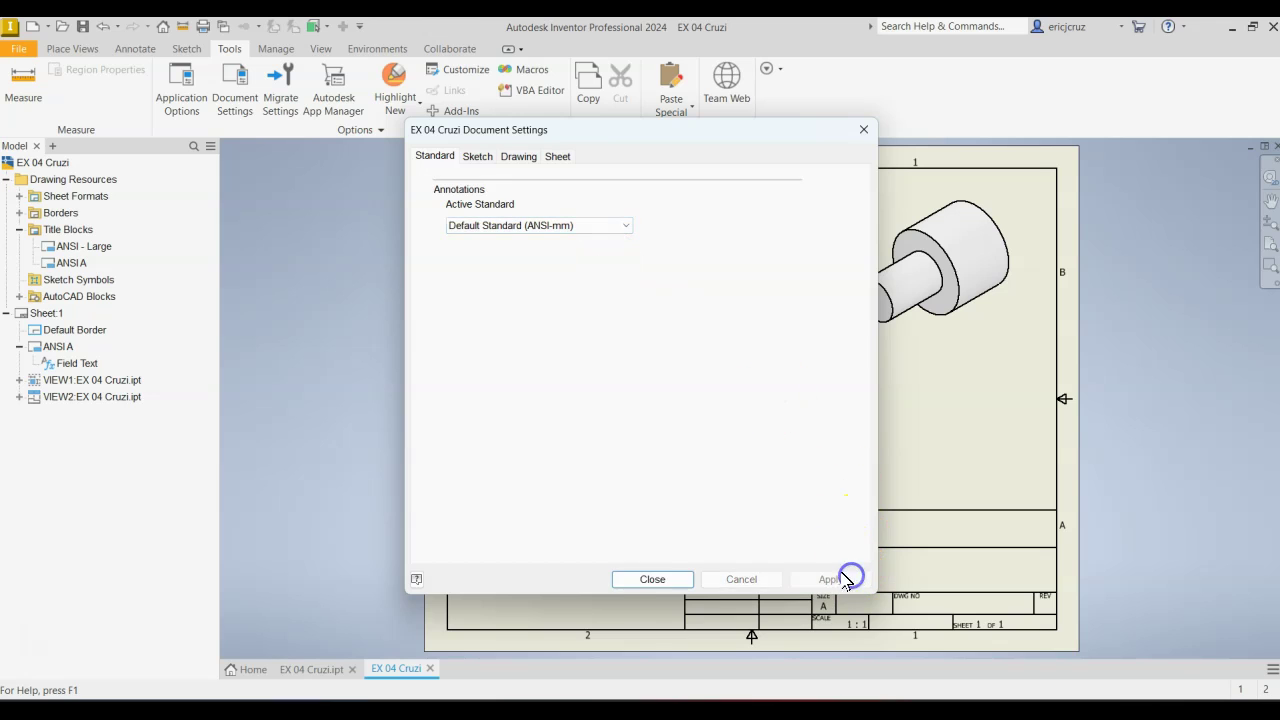
click(649, 577)
- Dimension the large cylinder's diameter above the base view and switch to the exercise book in Kindle
click(135, 50)
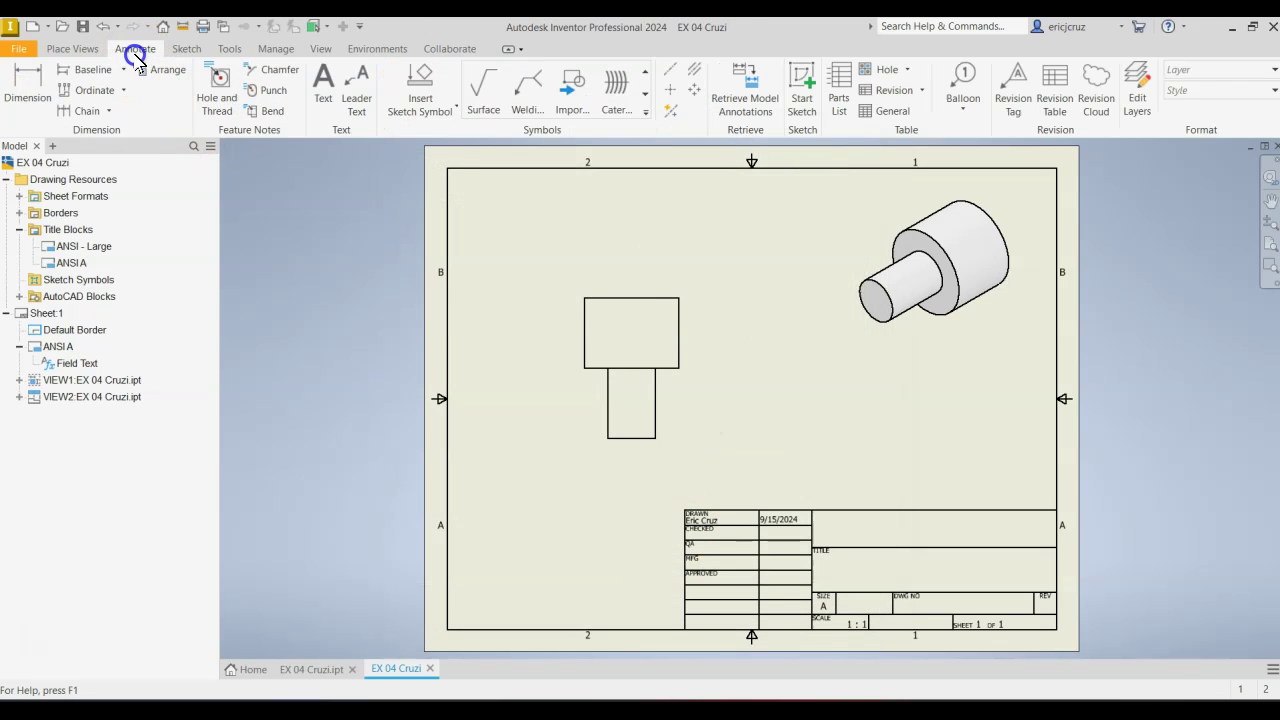
click(27, 80)
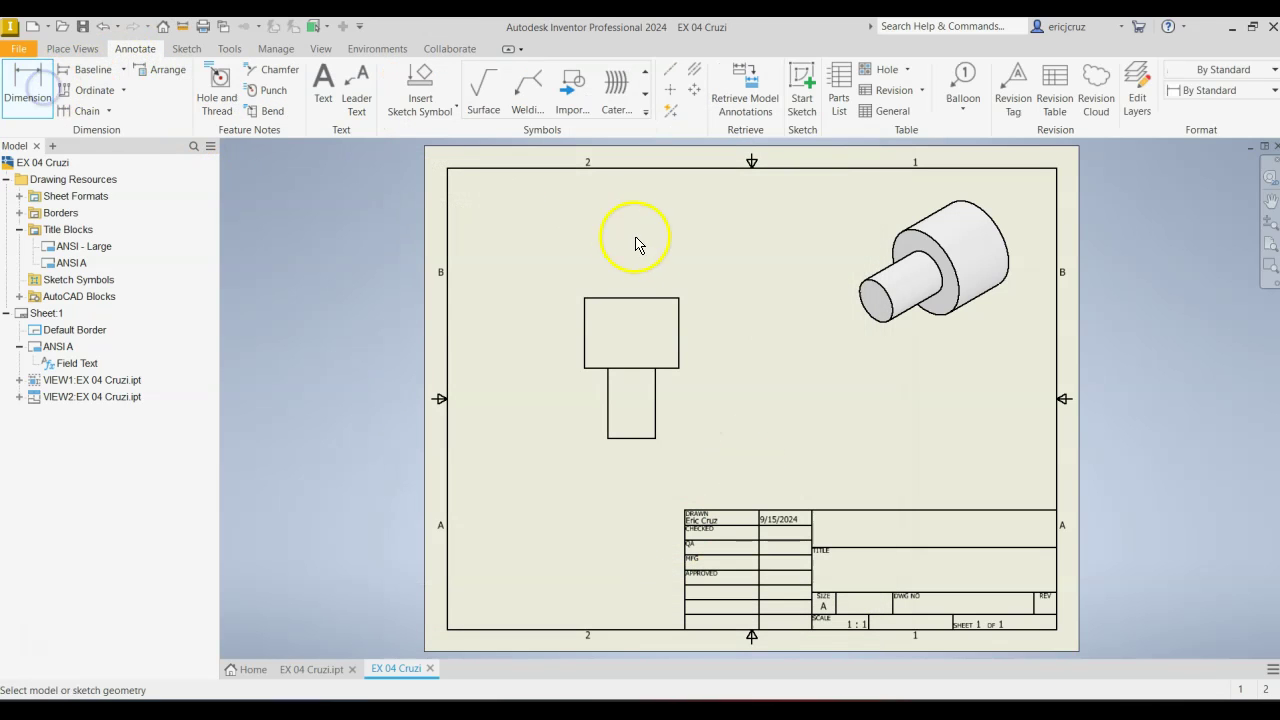
click(664, 299)
click(660, 266)
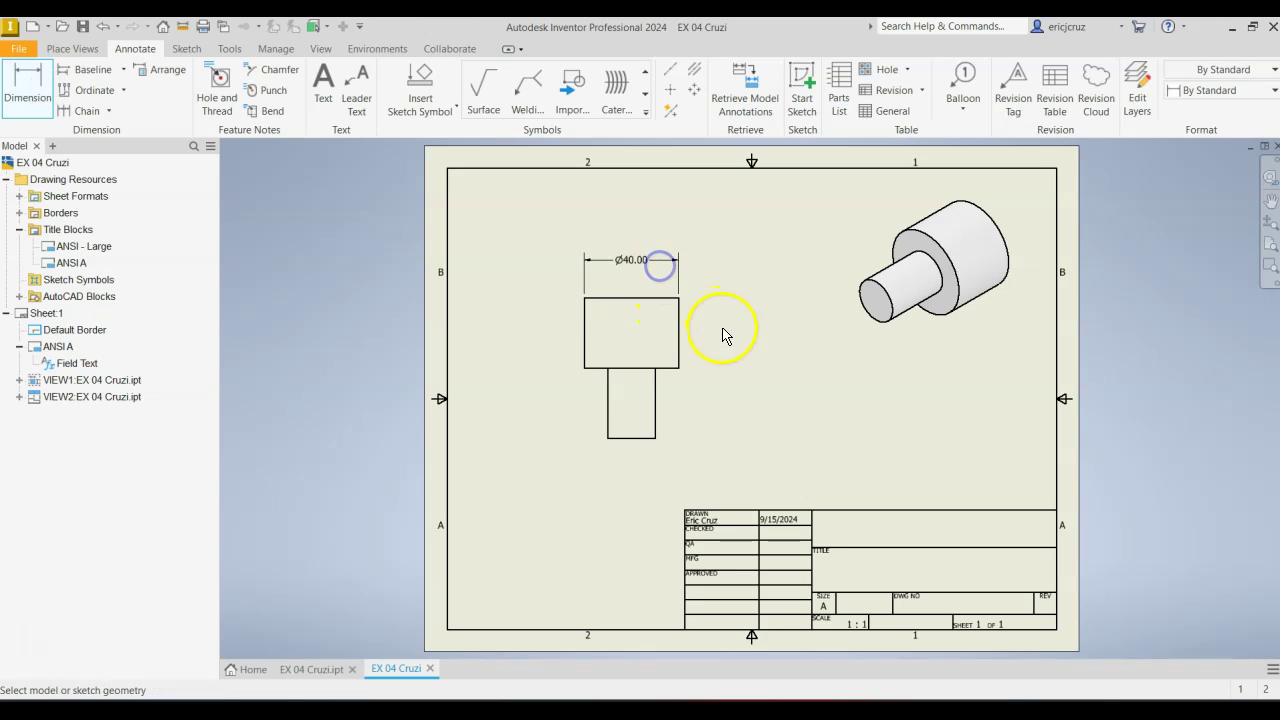
key(alt+Tab)
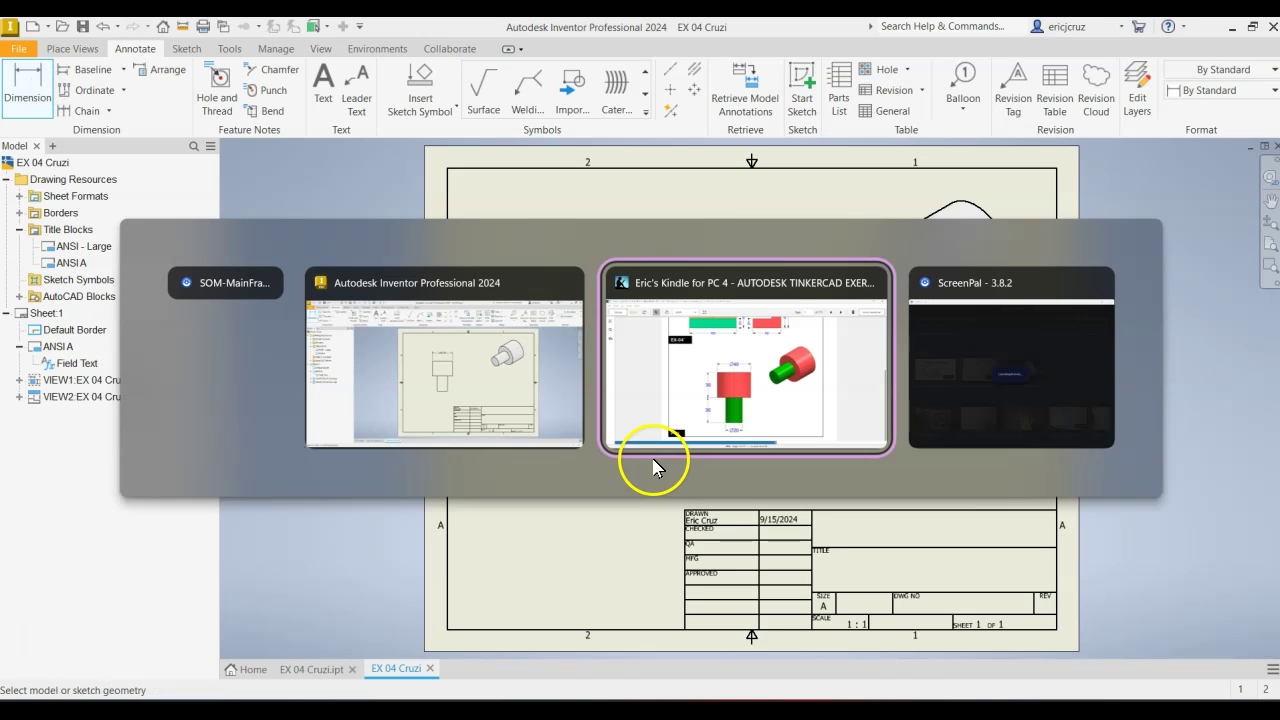
- Dimension the heights of the large and small cylinders beside the base view and the small cylinder's diameter below it
click(585, 346)
click(556, 347)
click(562, 406)
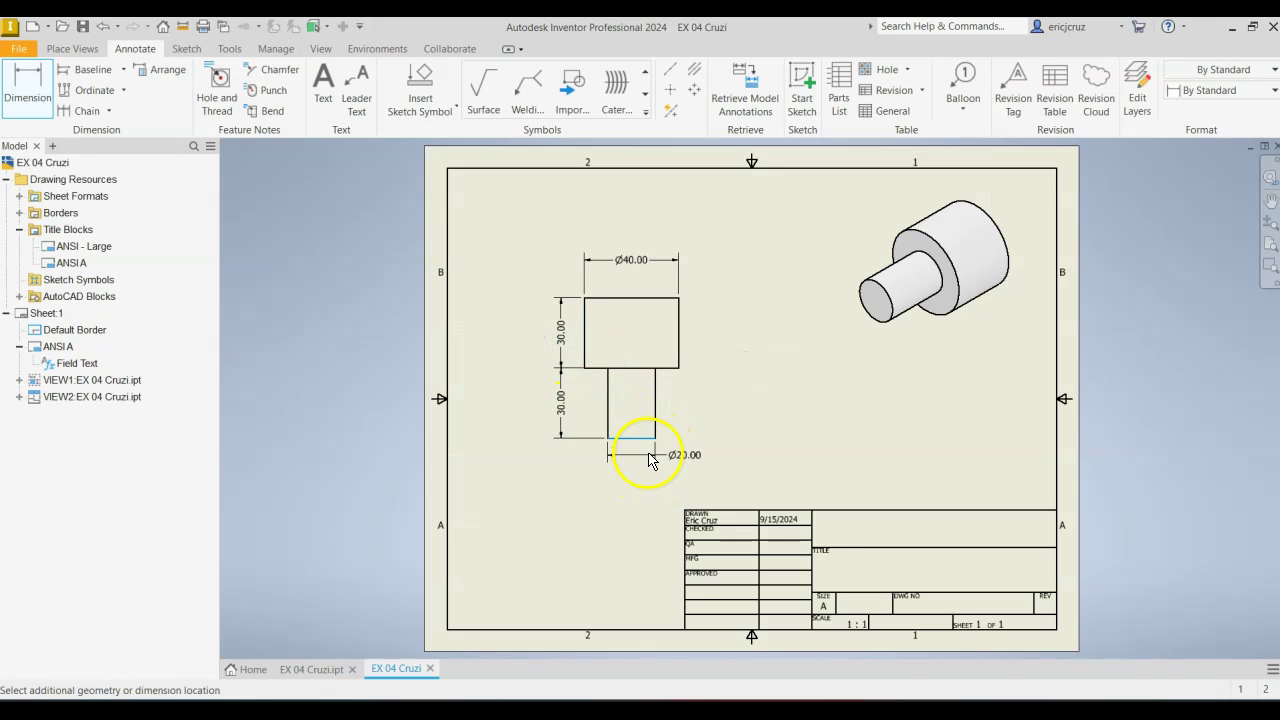
click(648, 470)
- Add a vertical bisector centerline through both cylinders in the base view and extend its ends slightly beyond the outline
click(697, 72)
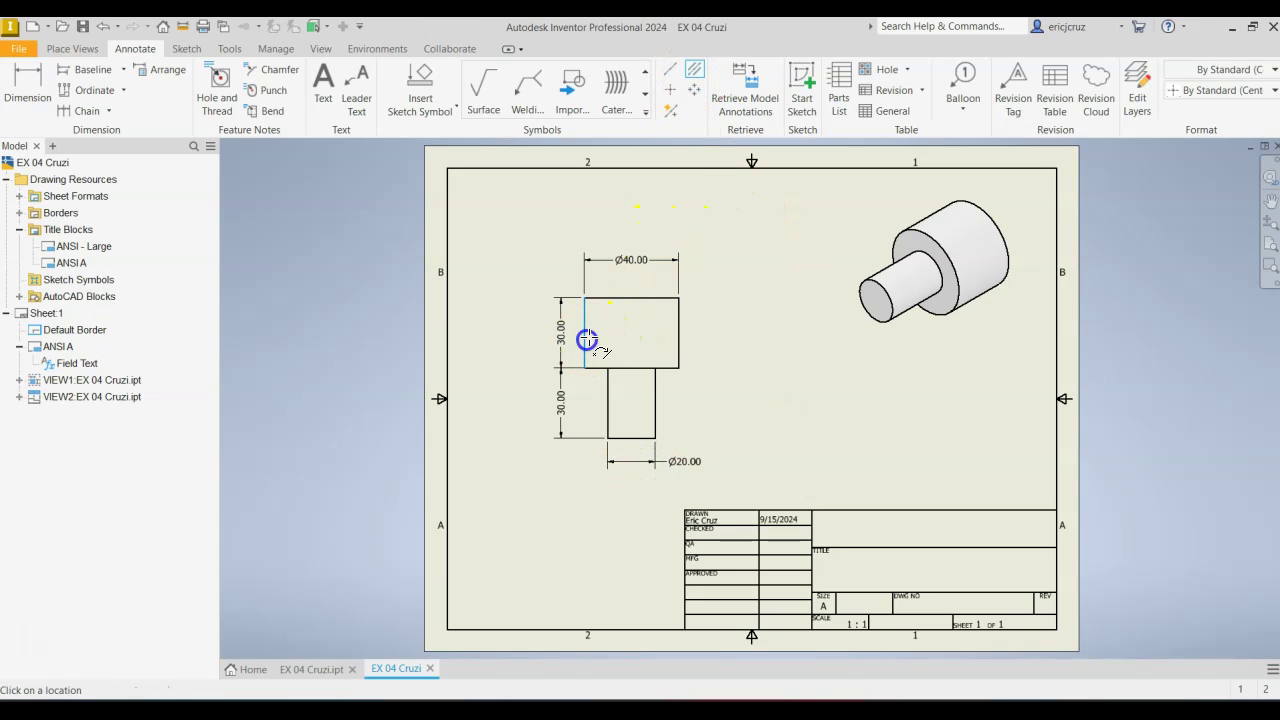
click(678, 345)
key(Escape)
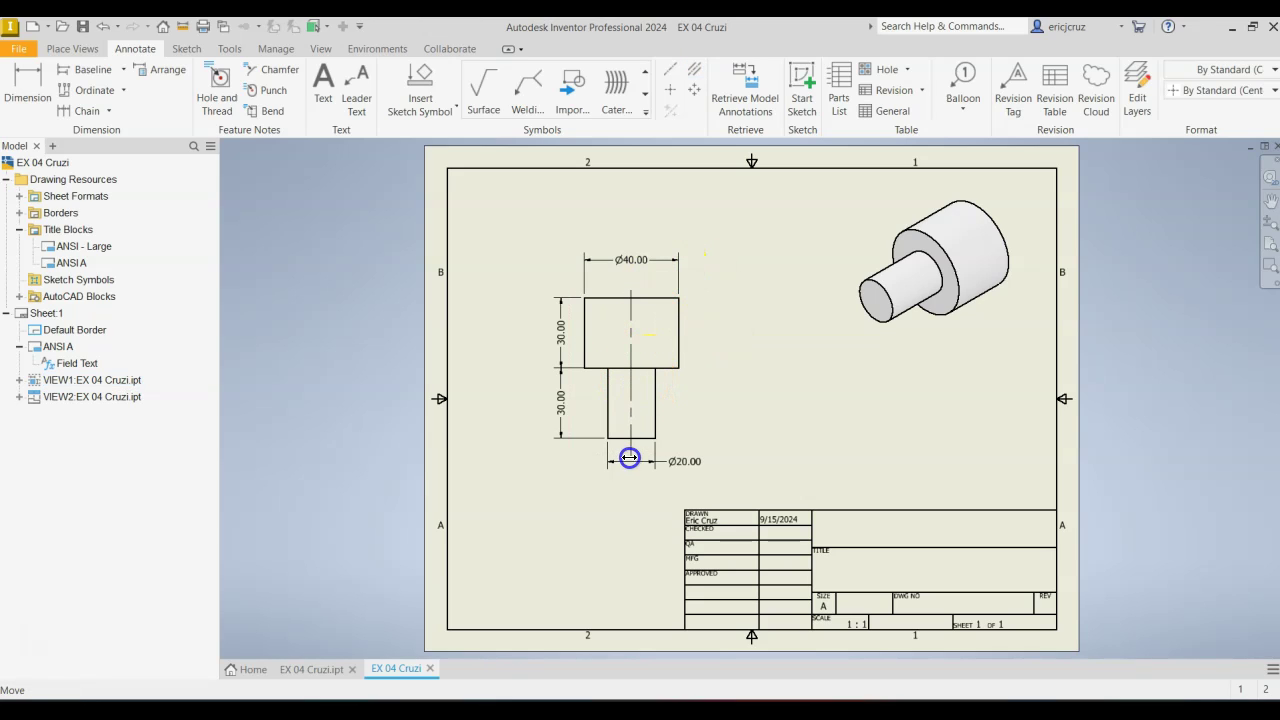
drag(632, 289, 633, 286)
scroll(633, 286, down, 1)
scroll(633, 286, up, 3)
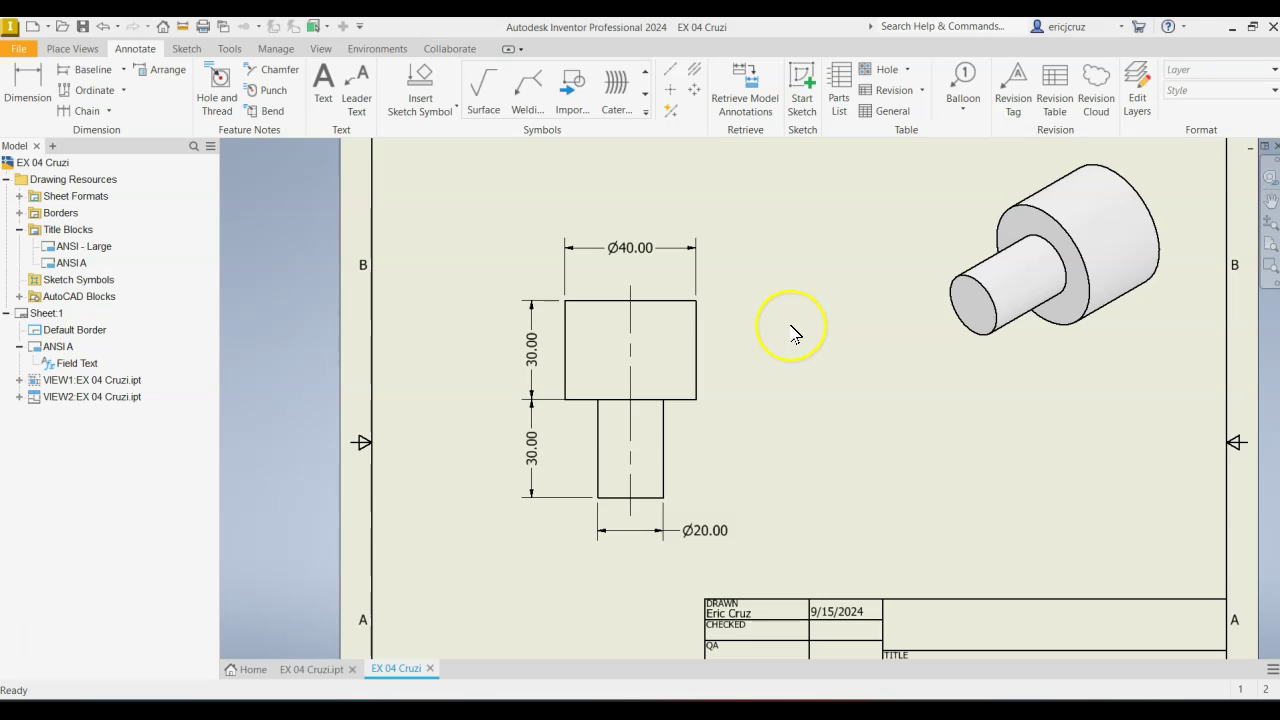
- Compare the drawing with the Kindle exercise, and turn off linear trailing zeros in the Default - mm (ANSI) dimension style
key(alt+Tab)
key(alt+Tab)
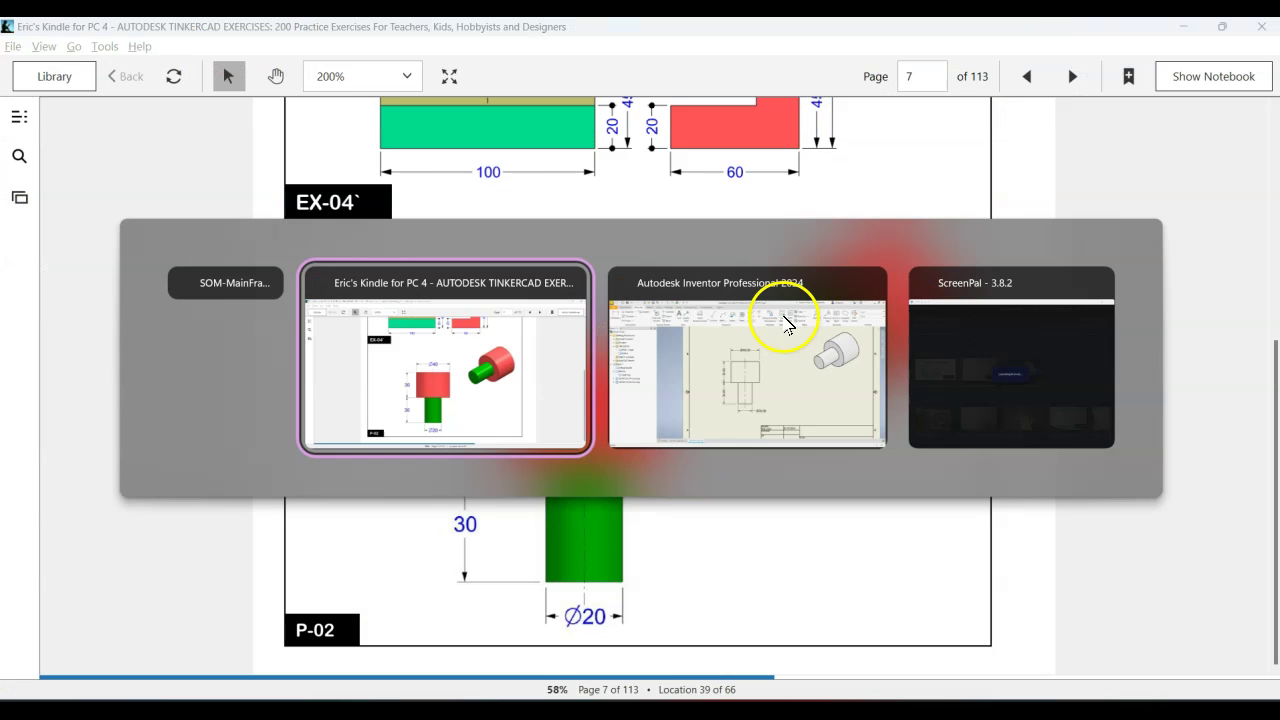
click(635, 248)
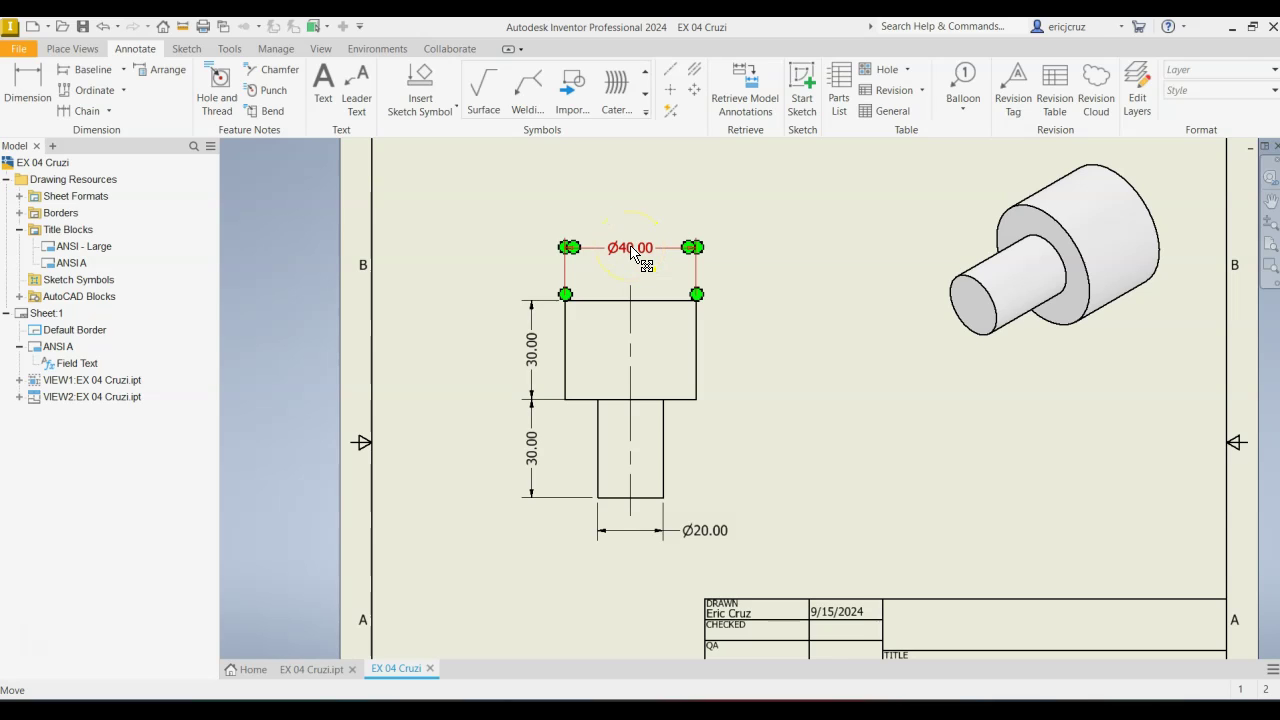
right_click(633, 253)
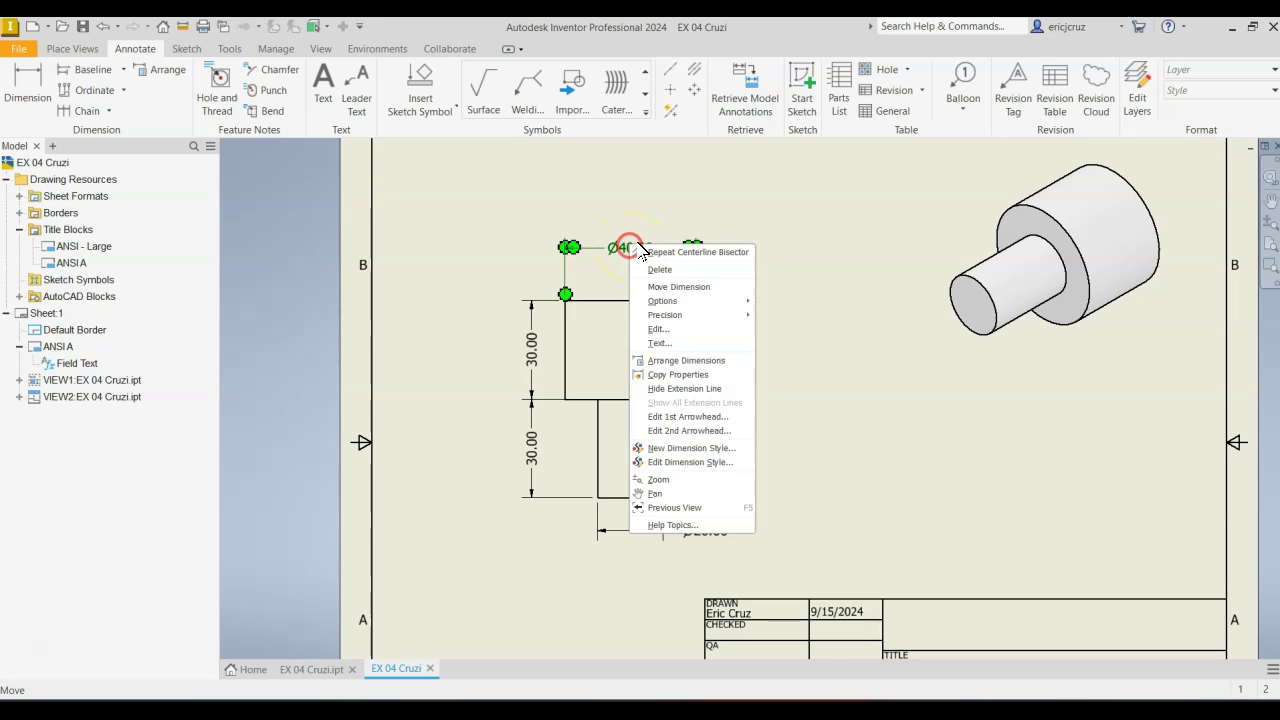
click(706, 464)
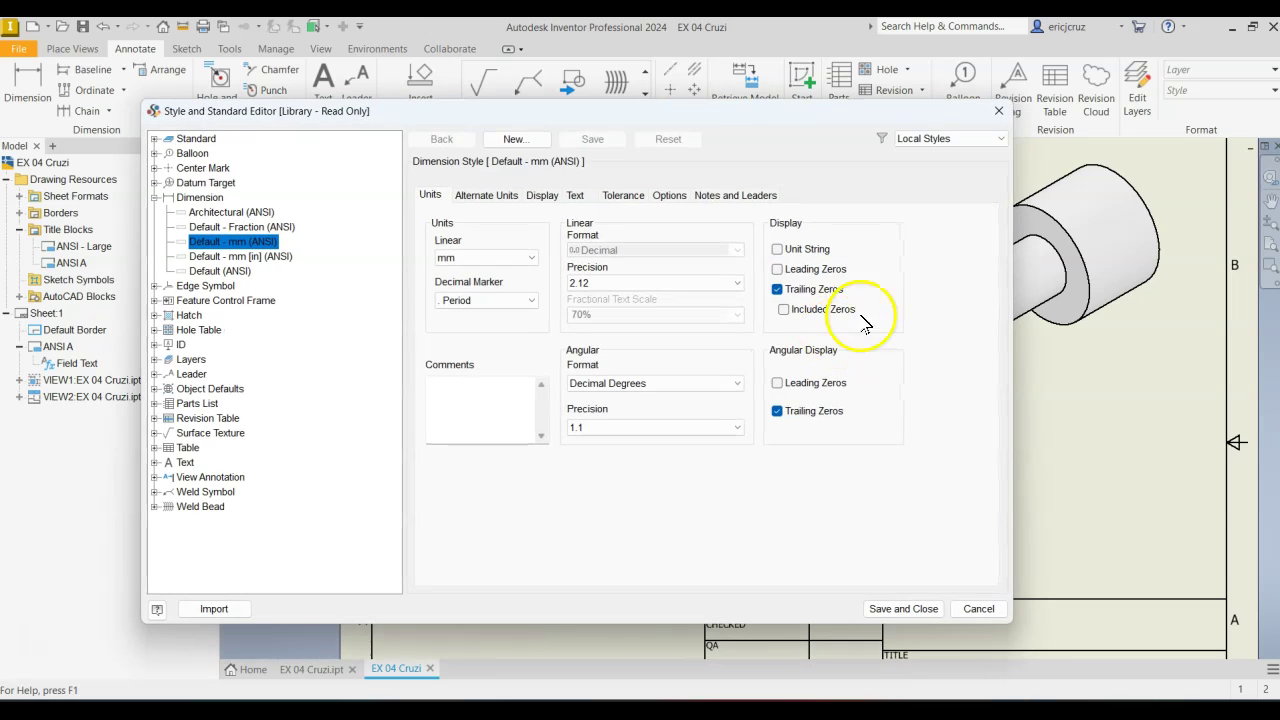
click(812, 290)
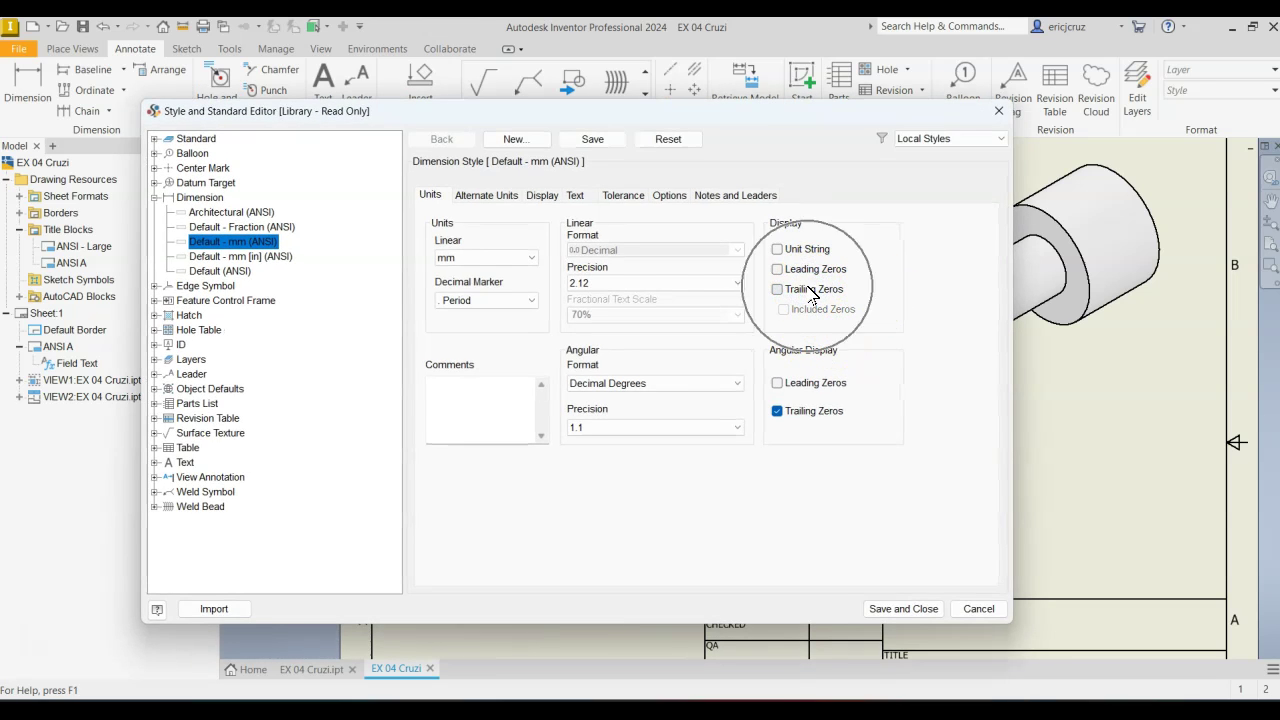
- Set the style's vertical linear dimension text orientation to Inline - Horizontal
click(577, 196)
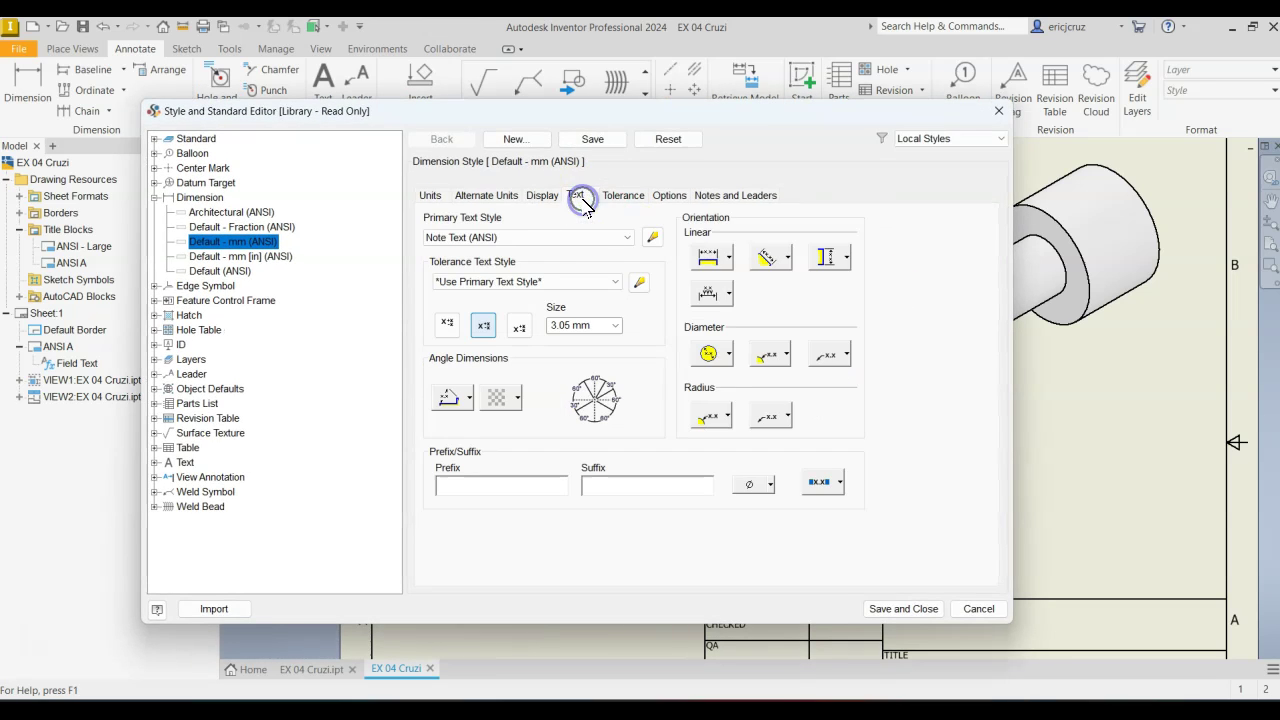
click(828, 258)
click(828, 284)
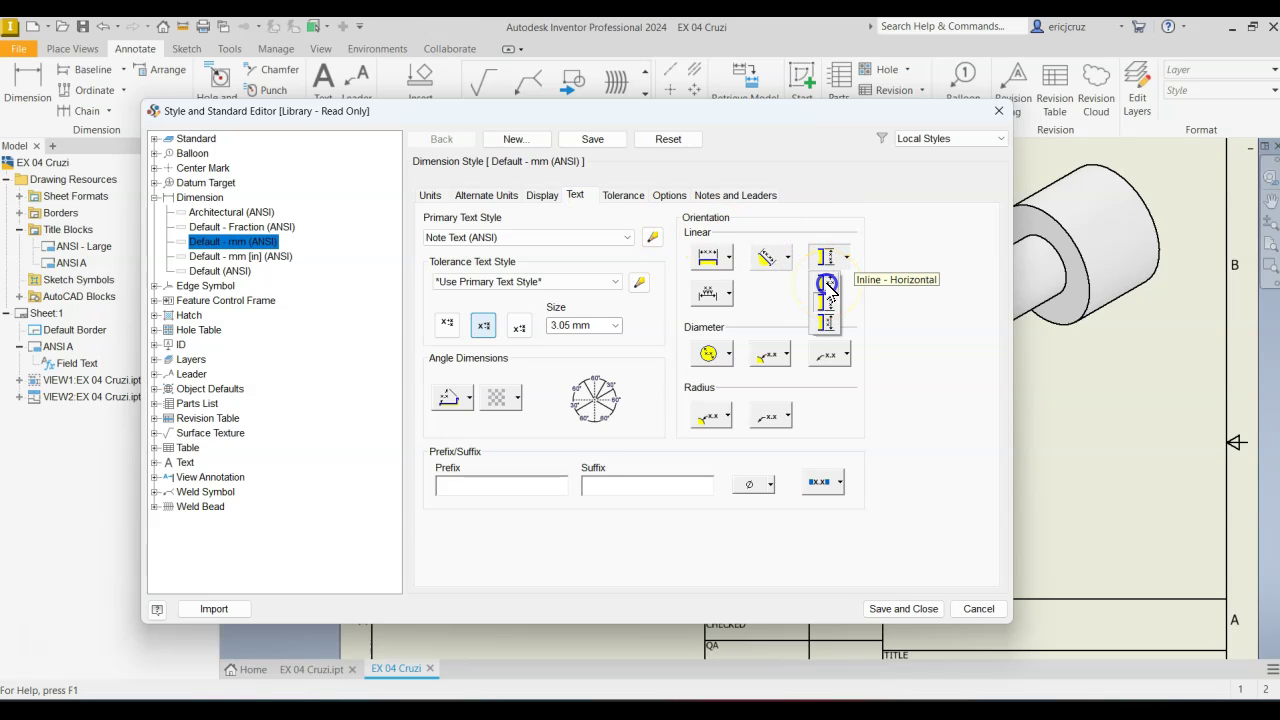
- Change the Note Text (ANSI) style to the Technic font with 6.10 mm text height, and save the style changes
click(654, 238)
click(505, 409)
click(558, 364)
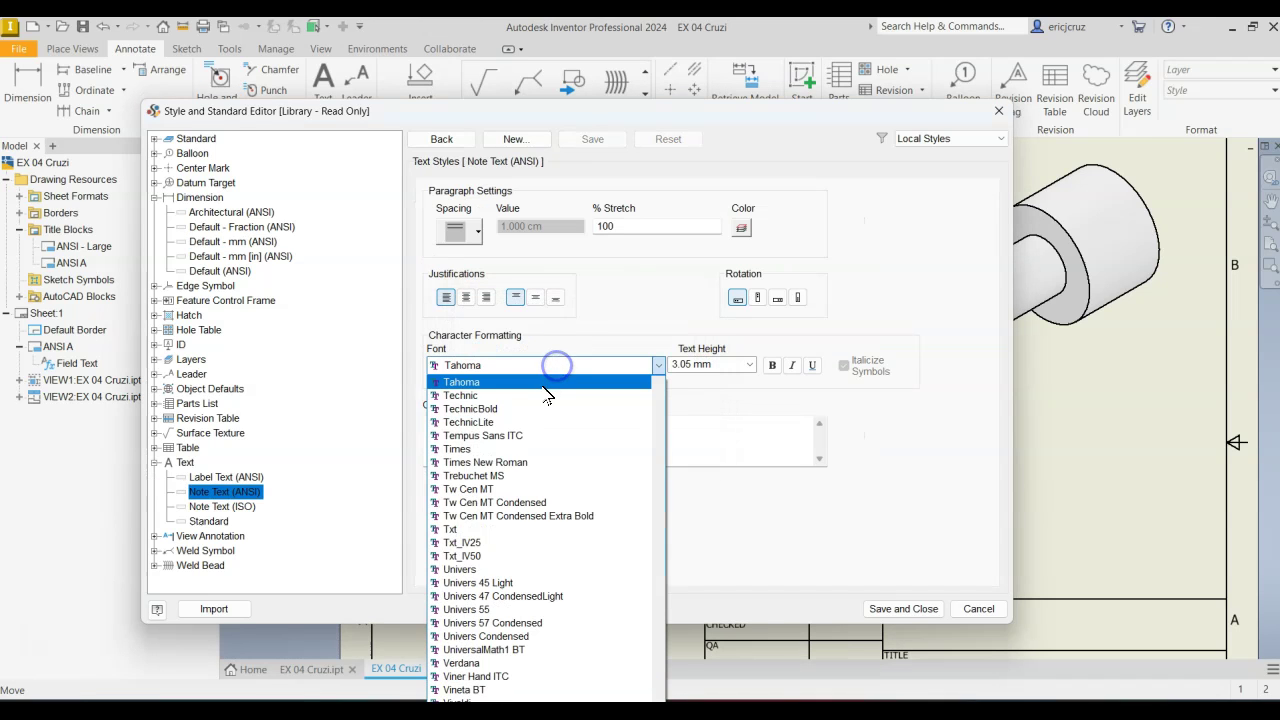
click(548, 395)
click(747, 365)
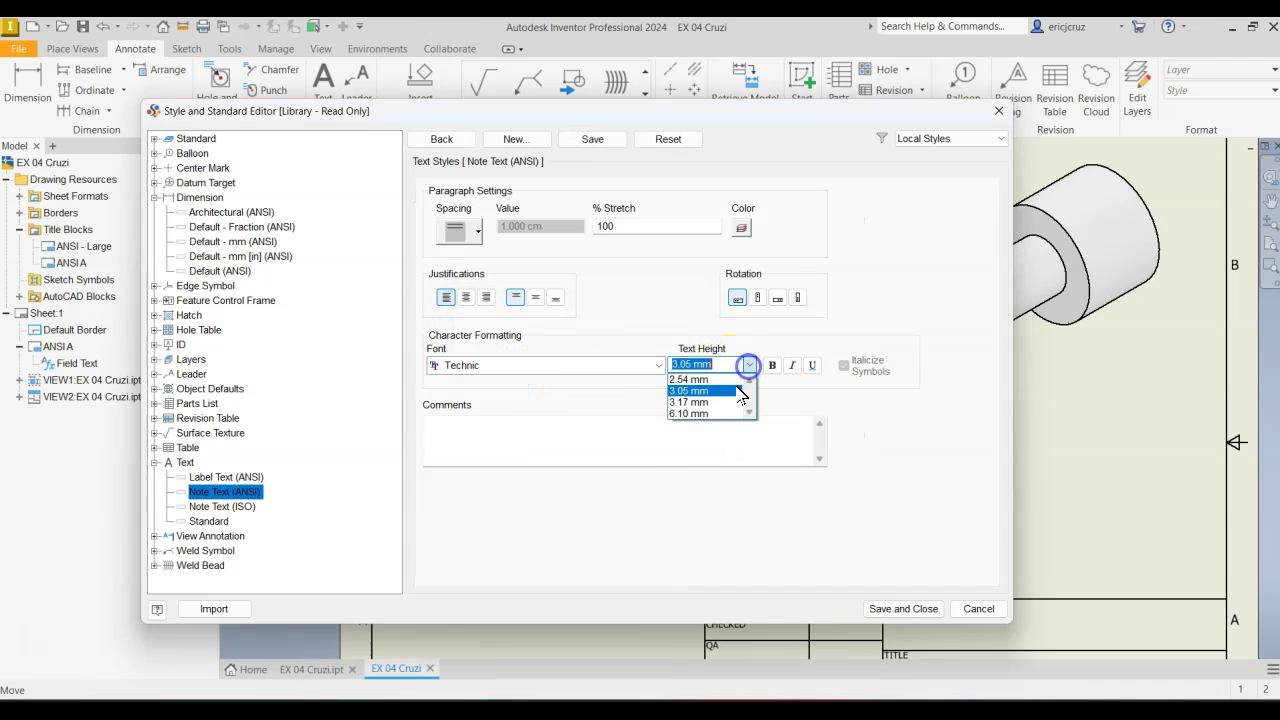
click(720, 413)
click(884, 606)
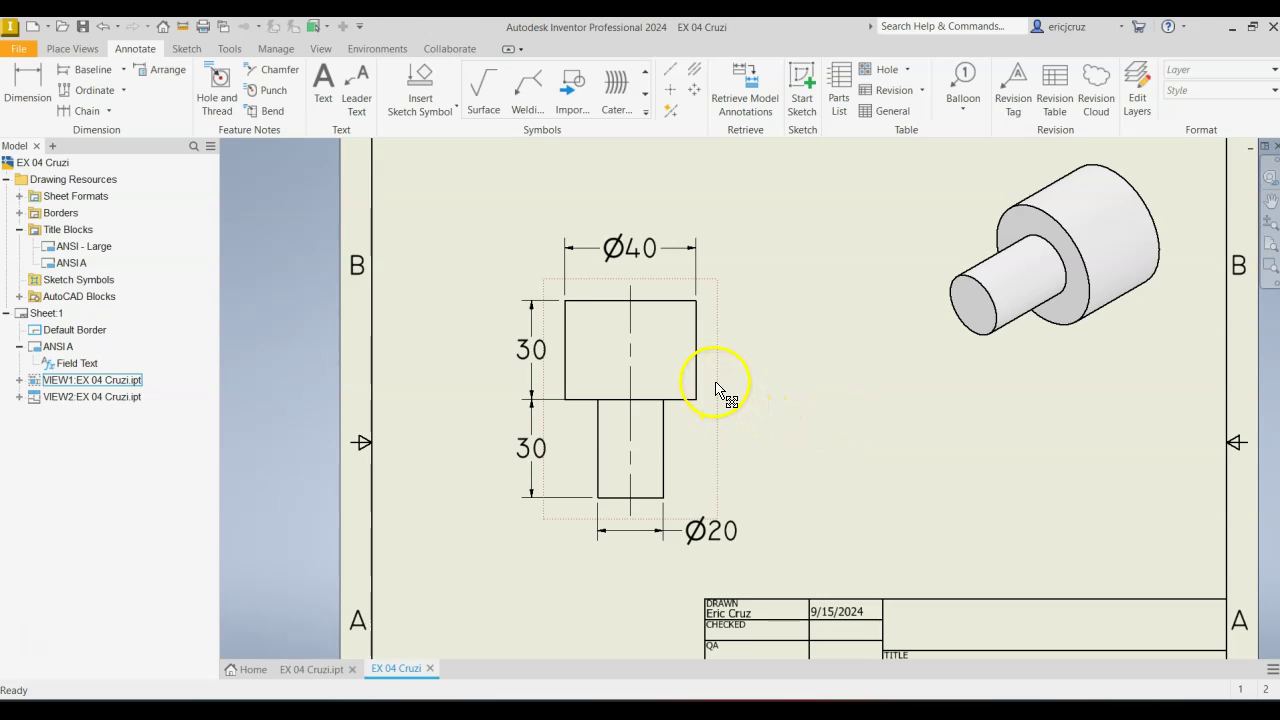
- Shift the base view to the right, and move the two height dimensions and the small diameter dimension farther from the outline
drag(723, 391, 734, 383)
click(553, 351)
drag(553, 351, 527, 352)
click(549, 449)
drag(549, 449, 527, 447)
click(750, 538)
drag(750, 540, 742, 553)
click(651, 249)
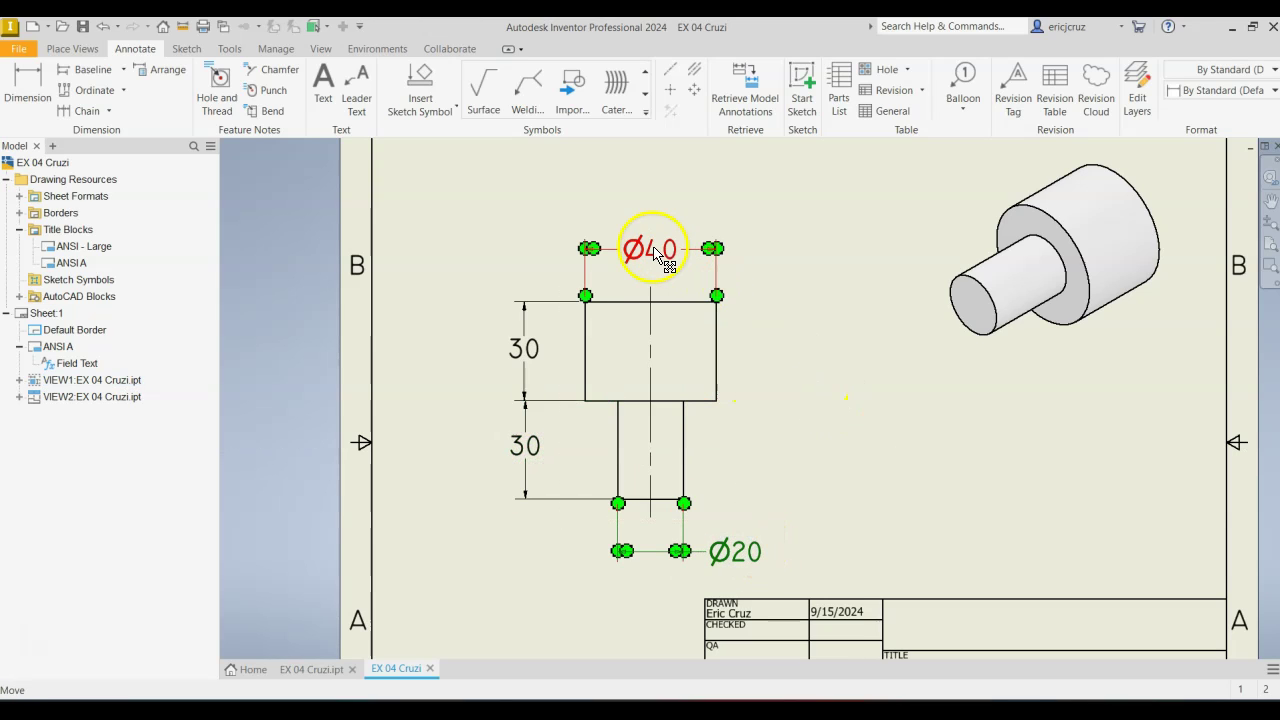
click(817, 323)
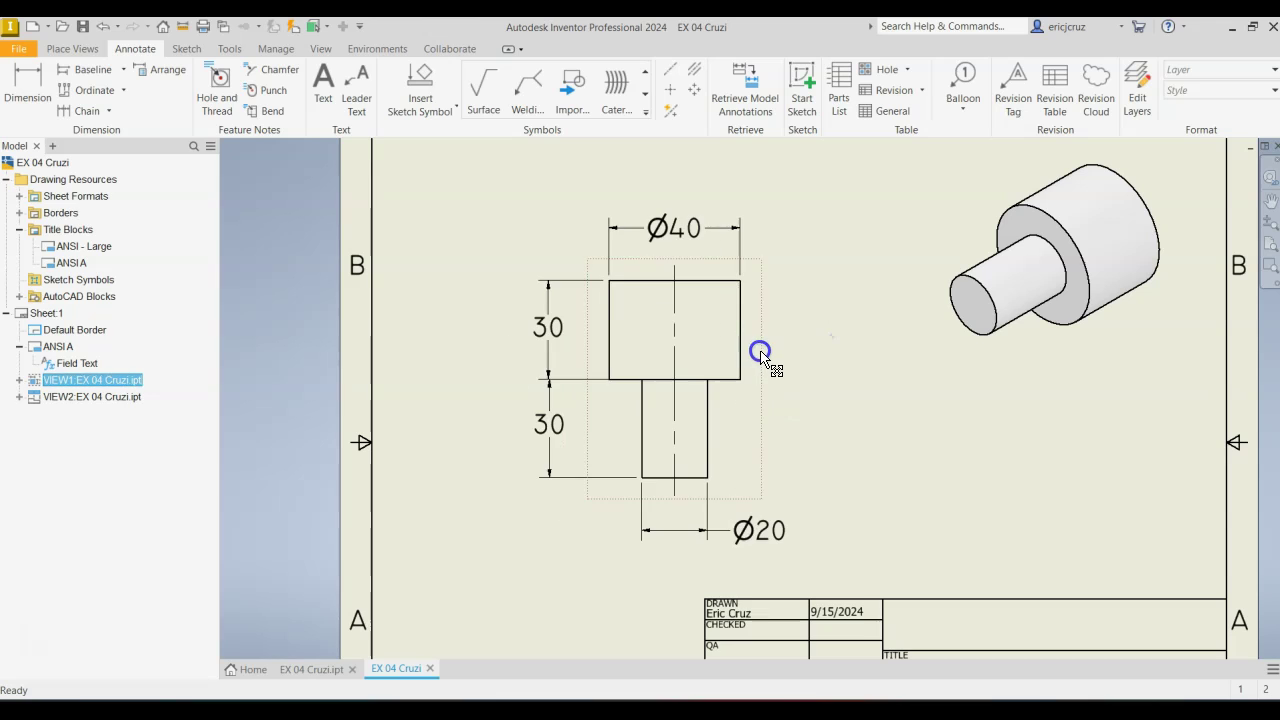
- Shift the isometric view slightly down and left on the sheet
middle_drag(845, 395, 700, 397)
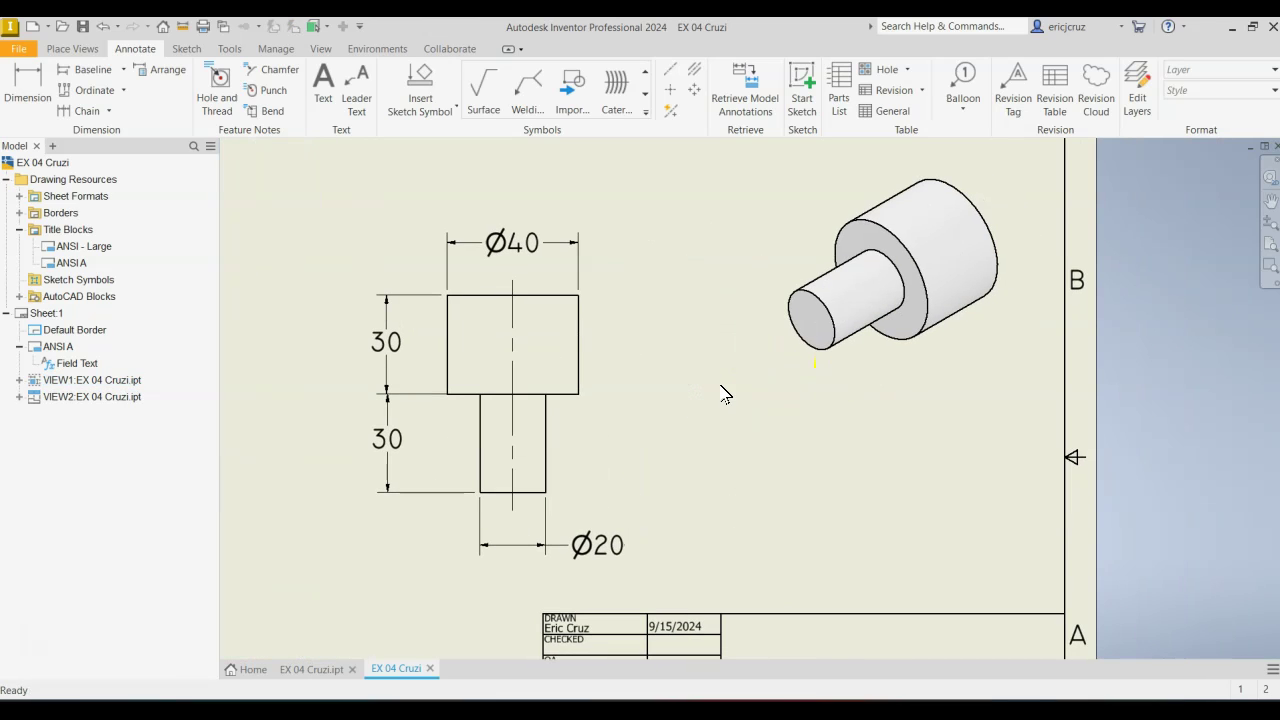
drag(847, 369, 829, 378)
click(806, 446)
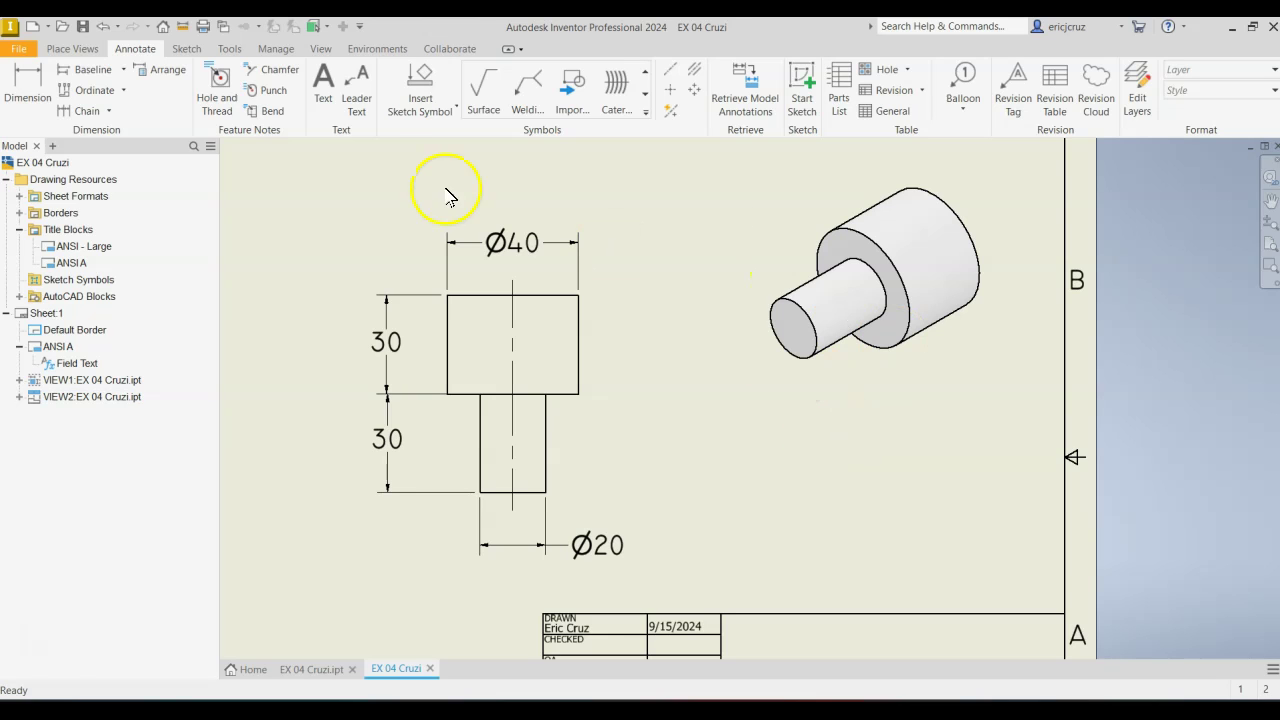
- Save the drawing as an Inventor DWG file in the Models folder, keeping the proposed file name
click(83, 26)
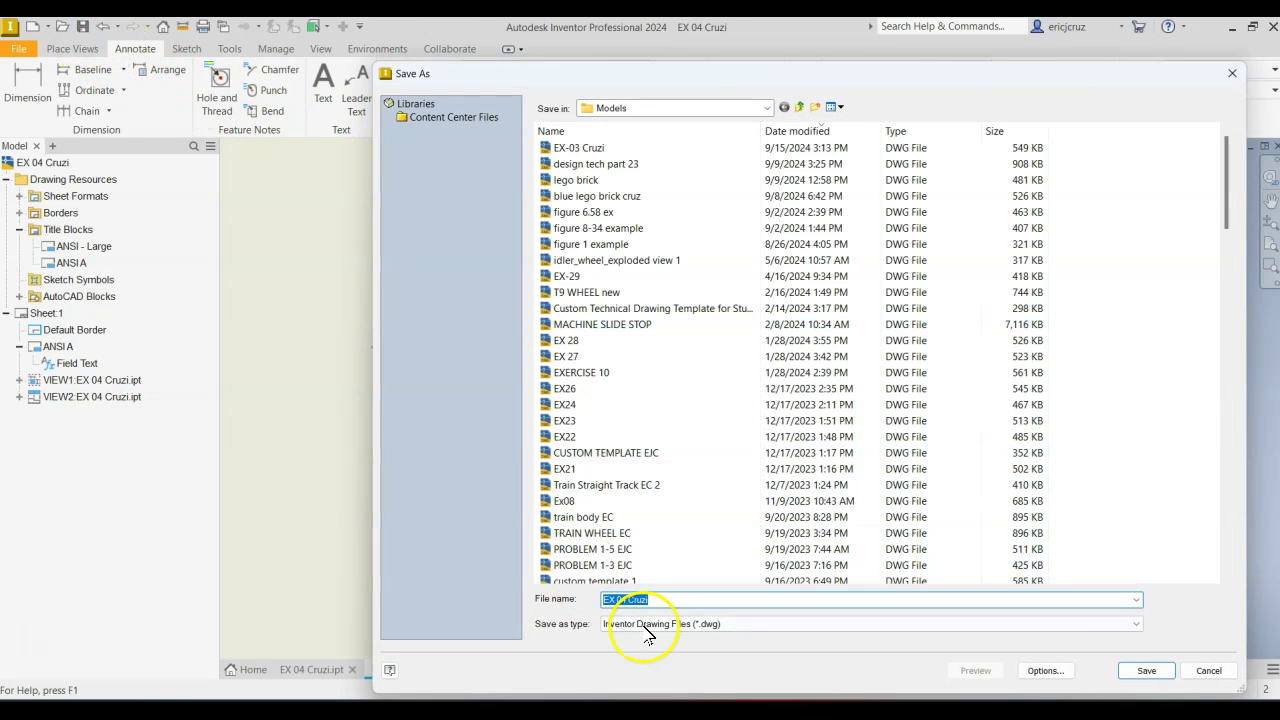
click(1146, 670)
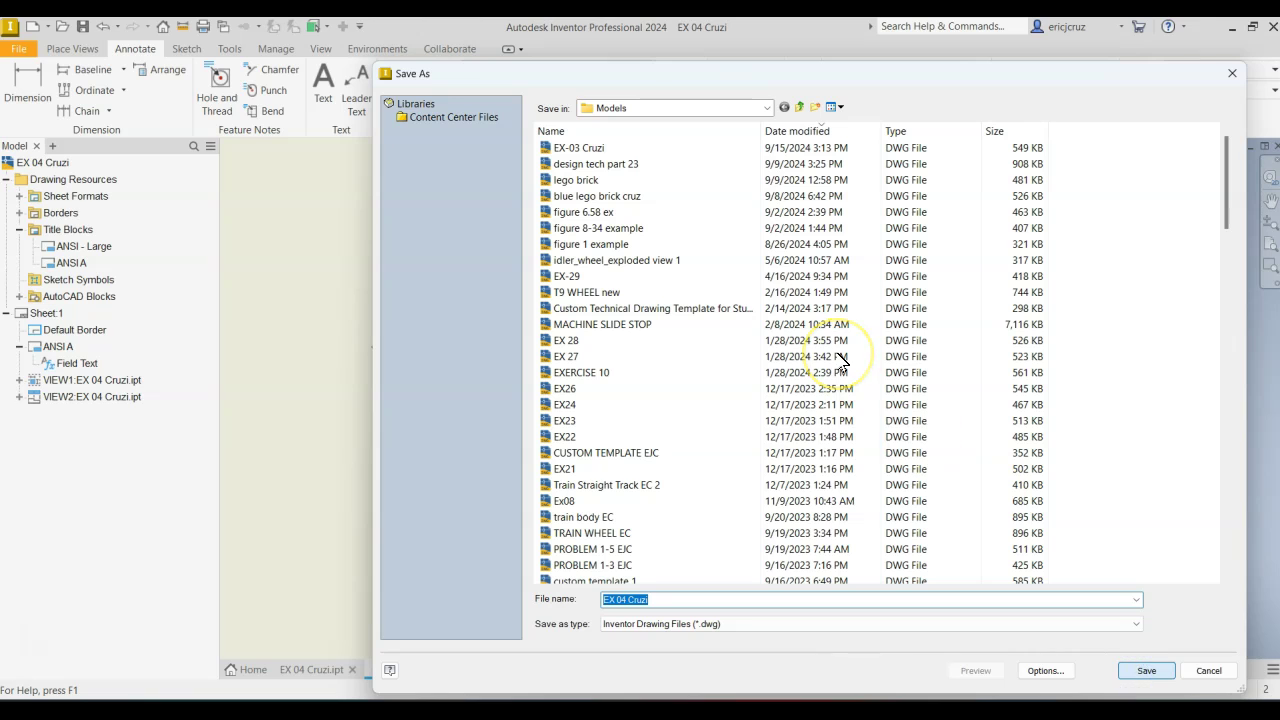
click(870, 443)
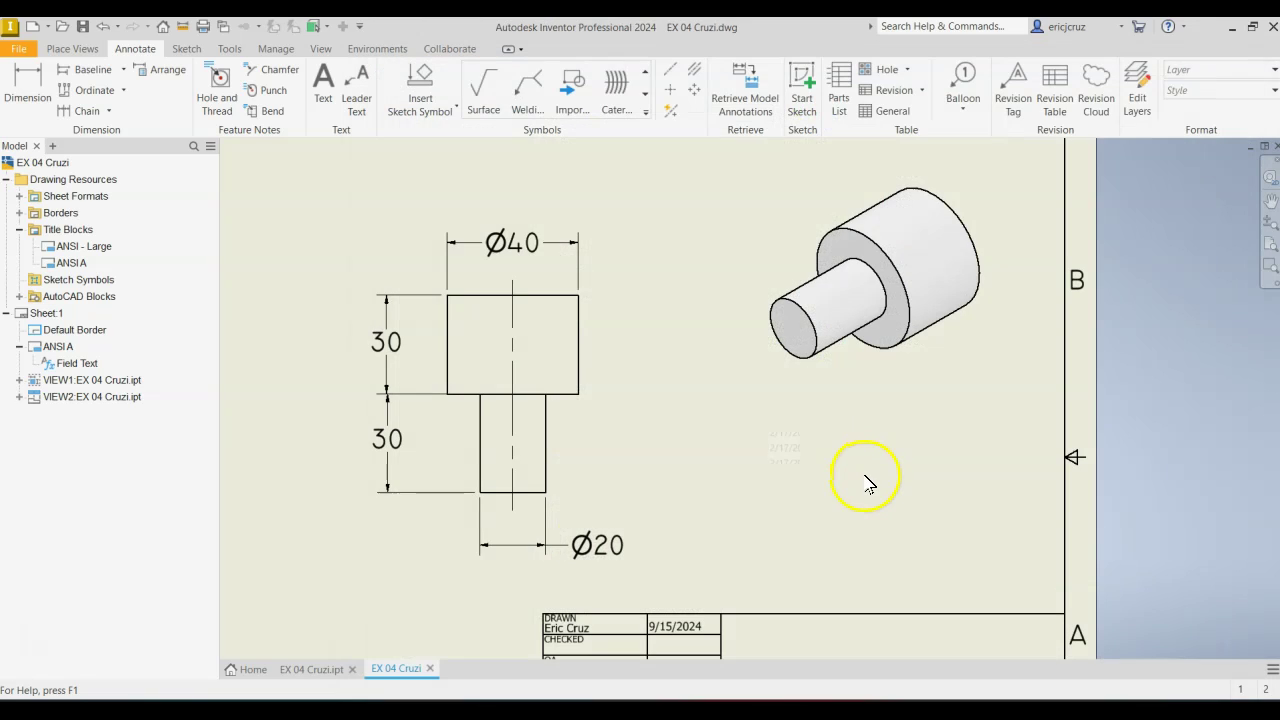
- Fill in the drawing's iProperties with title EX 04, subject ENGINEERING and company CRUZI ENGINEERING, and apply them to the title block
middle_drag(880, 521, 888, 406)
middle_drag(879, 484, 917, 398)
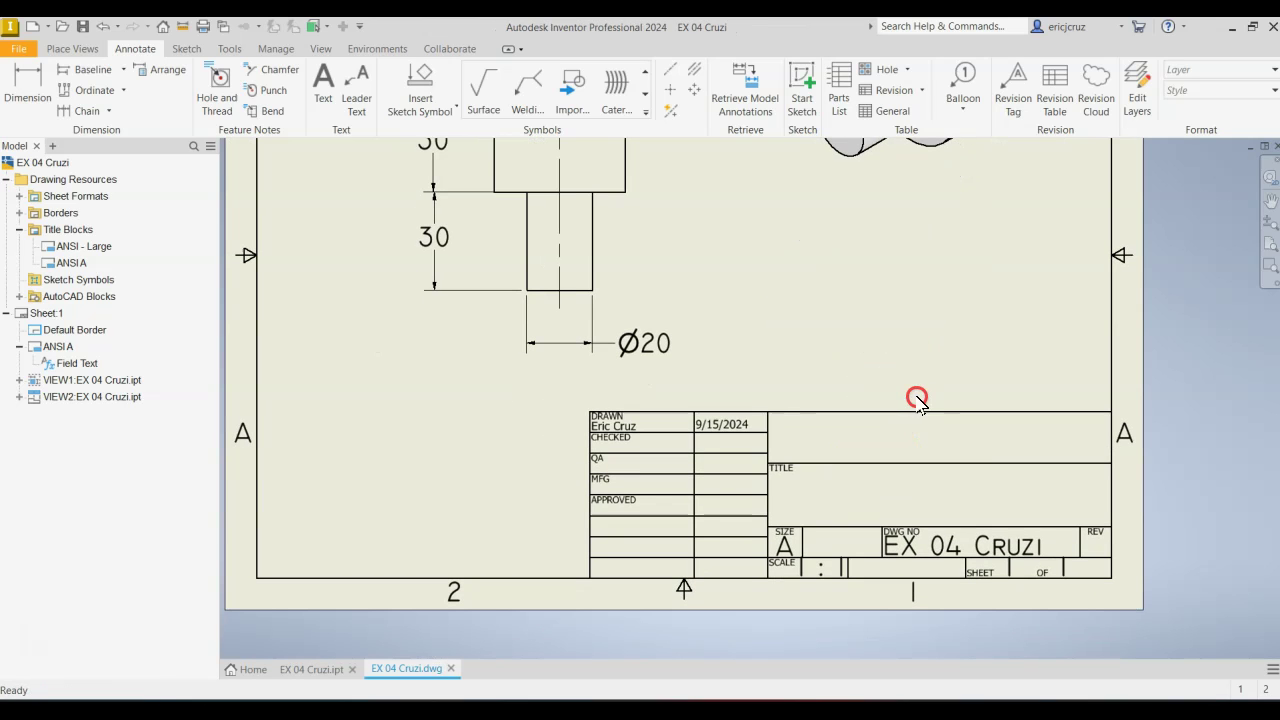
click(18, 48)
click(52, 382)
click(240, 146)
click(296, 164)
key(Caps_Lock)
text(EX 04)
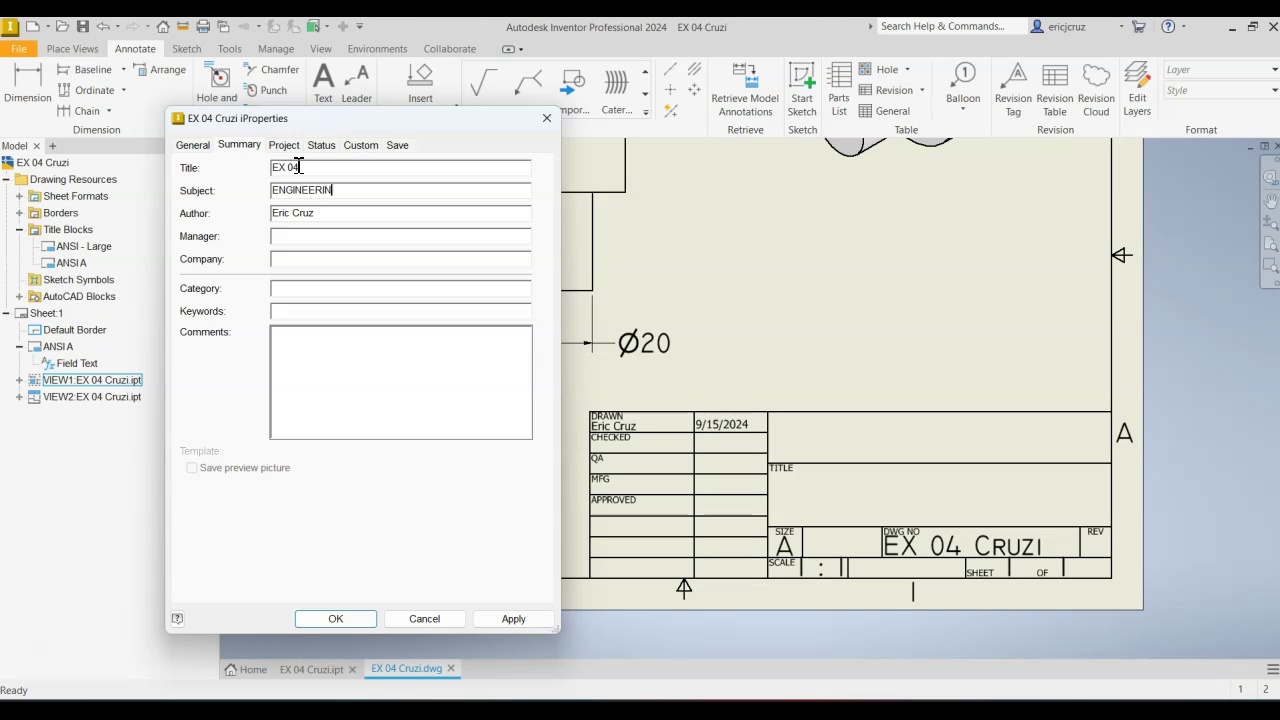
click(512, 619)
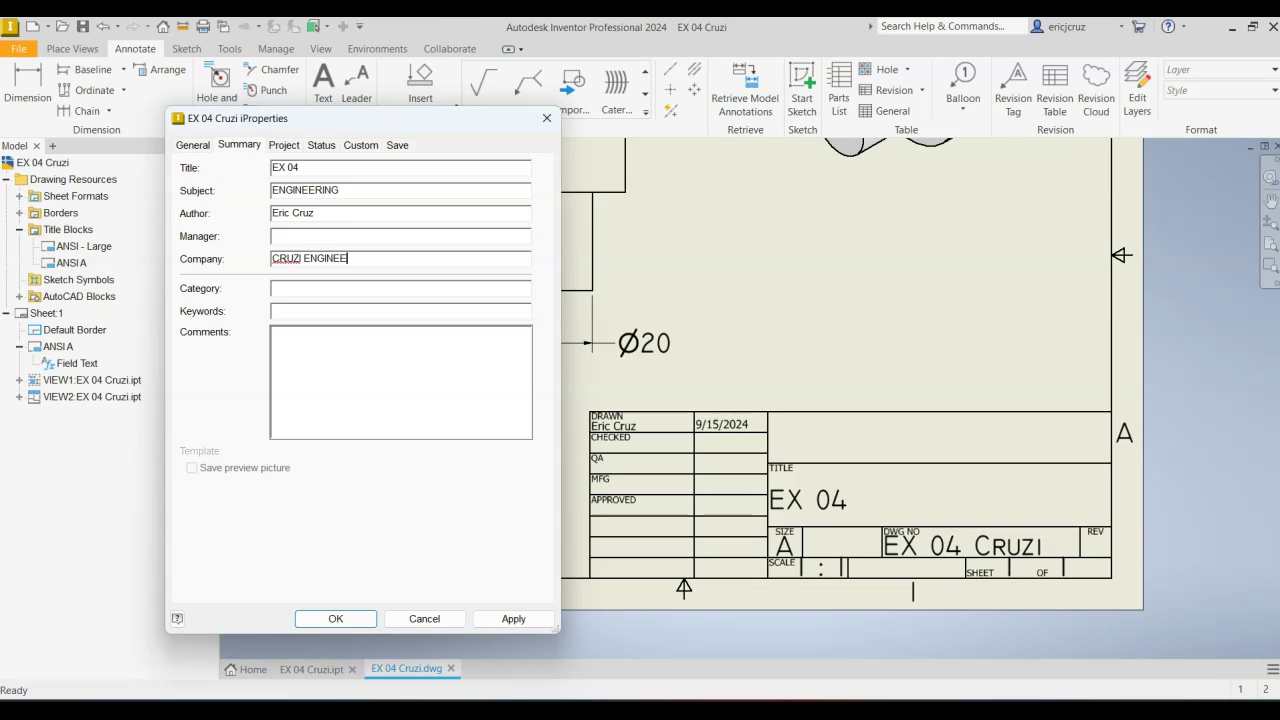
click(513, 618)
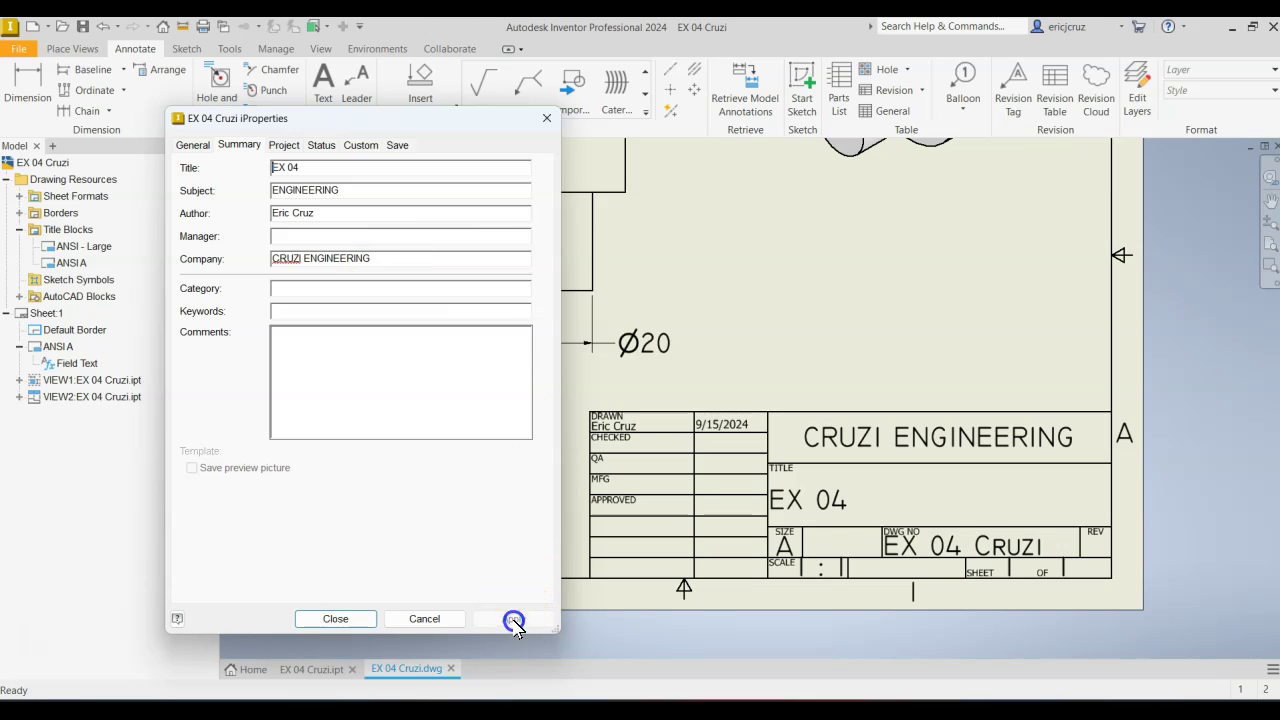
click(362, 617)
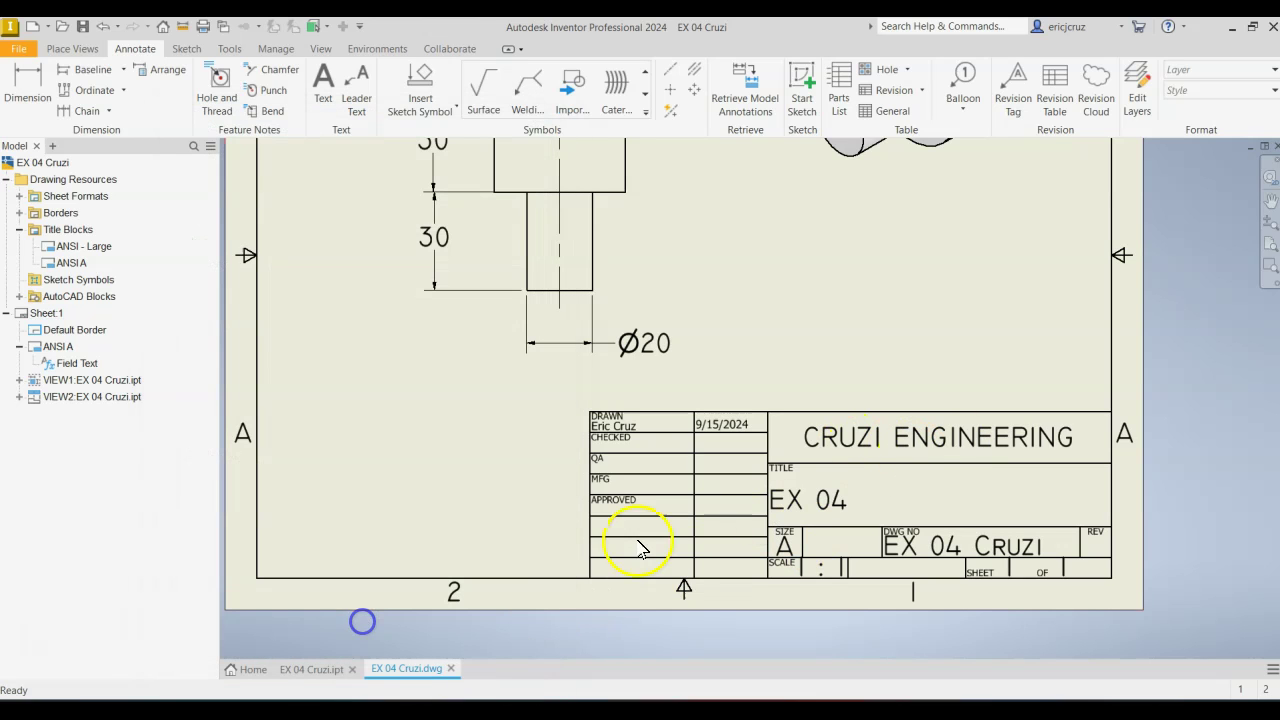
- Export the drawing as a PDF file in the Models folder, keeping the proposed file name
mouse_move(829, 349)
middle_down()
mouse_move(871, 528)
mouse_move(834, 457)
middle_up()
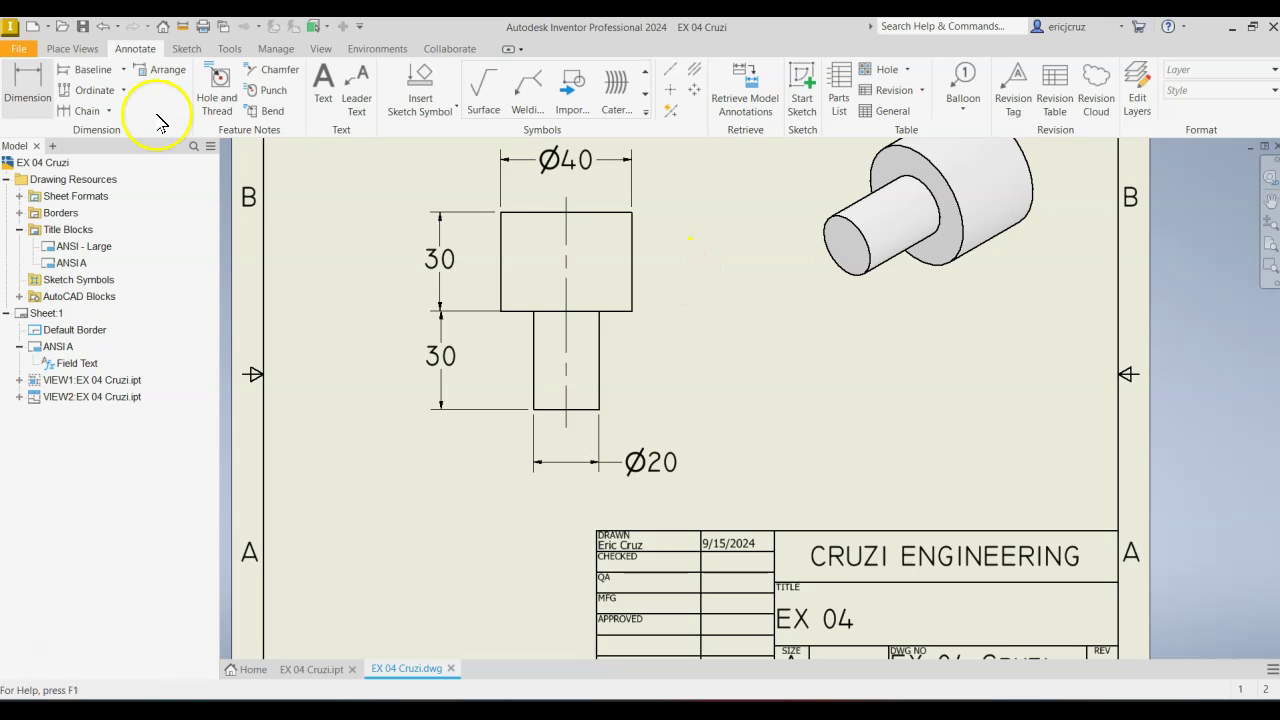
click(18, 48)
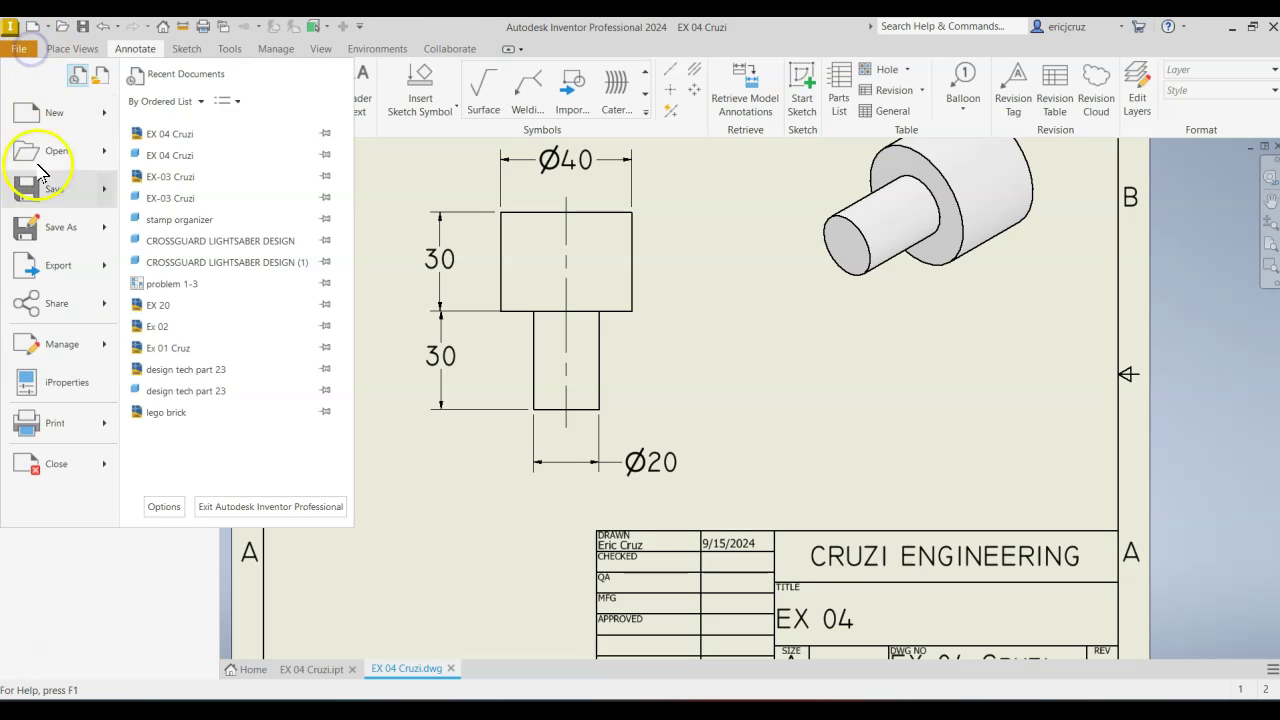
click(57, 268)
click(216, 170)
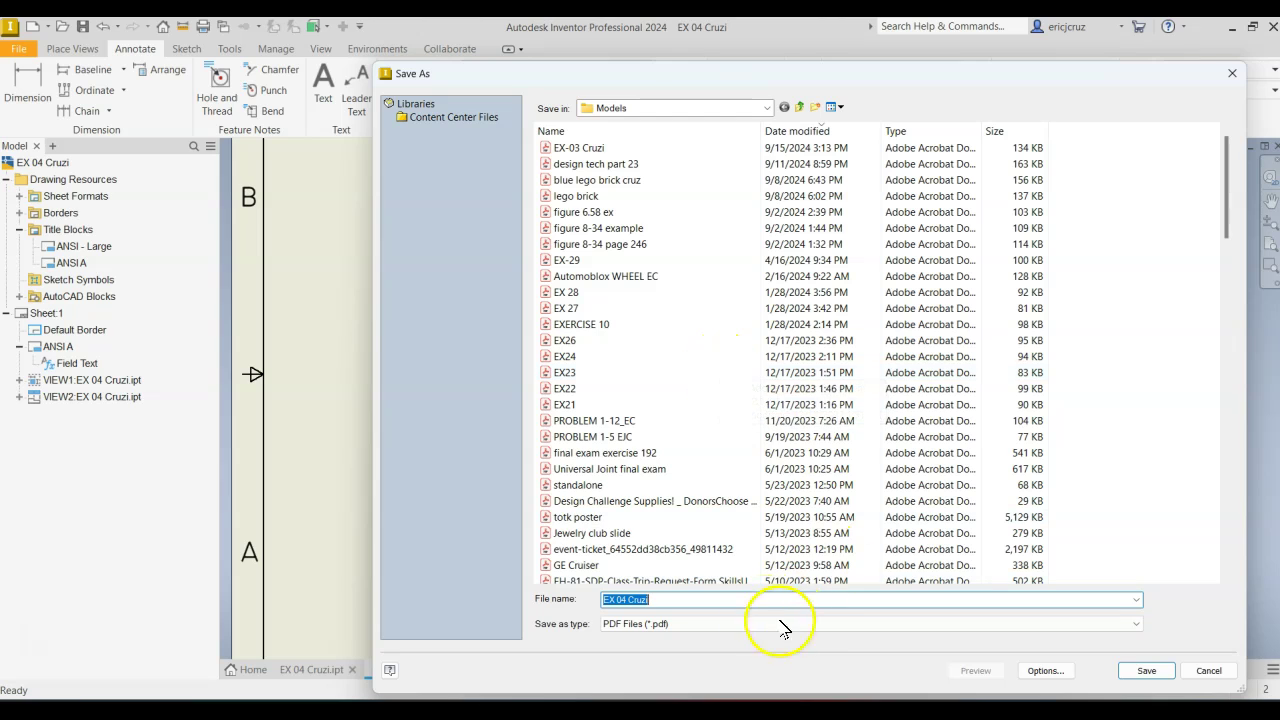
click(1152, 670)
- Print the current sheet on the Lexmark MS510 Series XL (Copy 1) printer with the scale set to Best fit
scroll(1211, 460, down, 2)
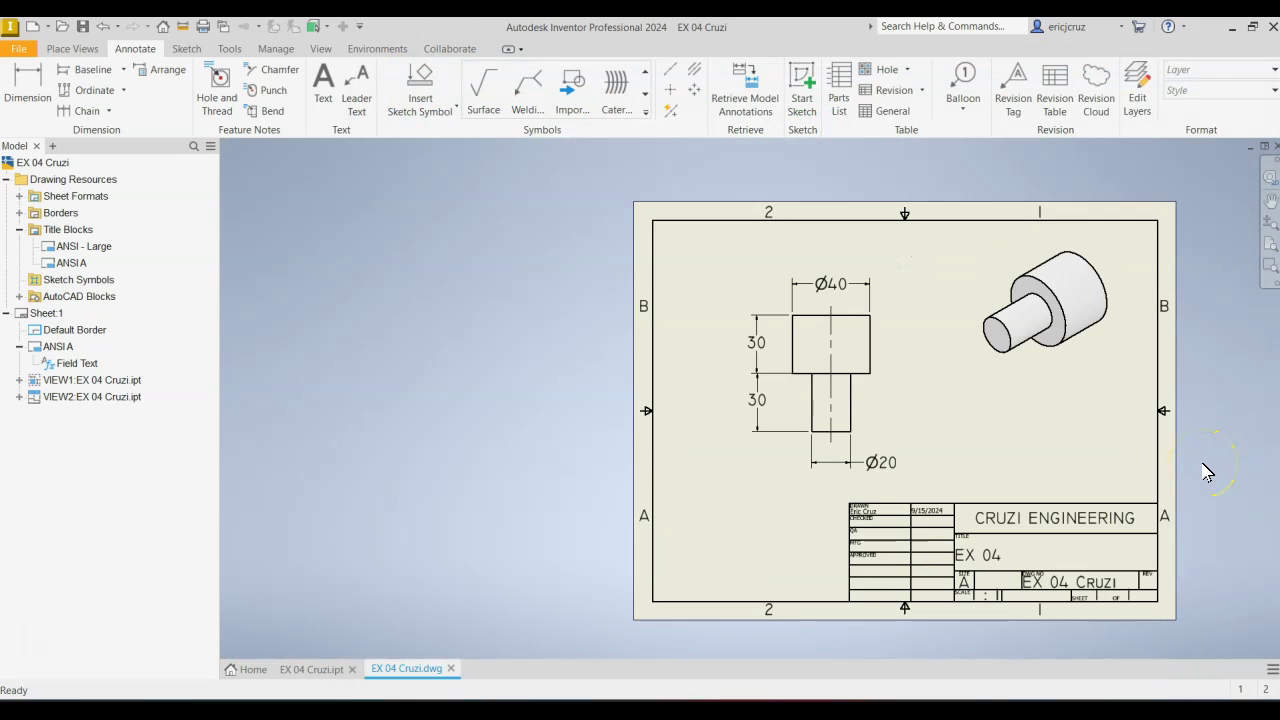
key(ctrl+p)
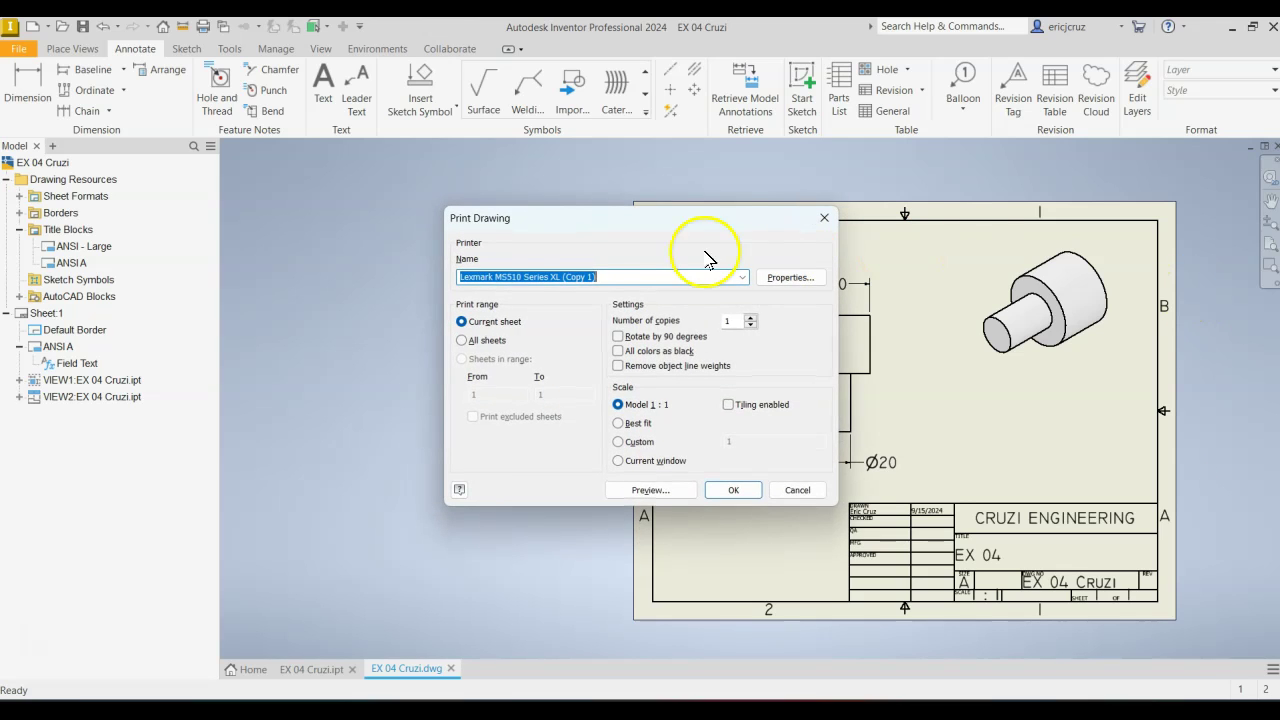
click(644, 426)
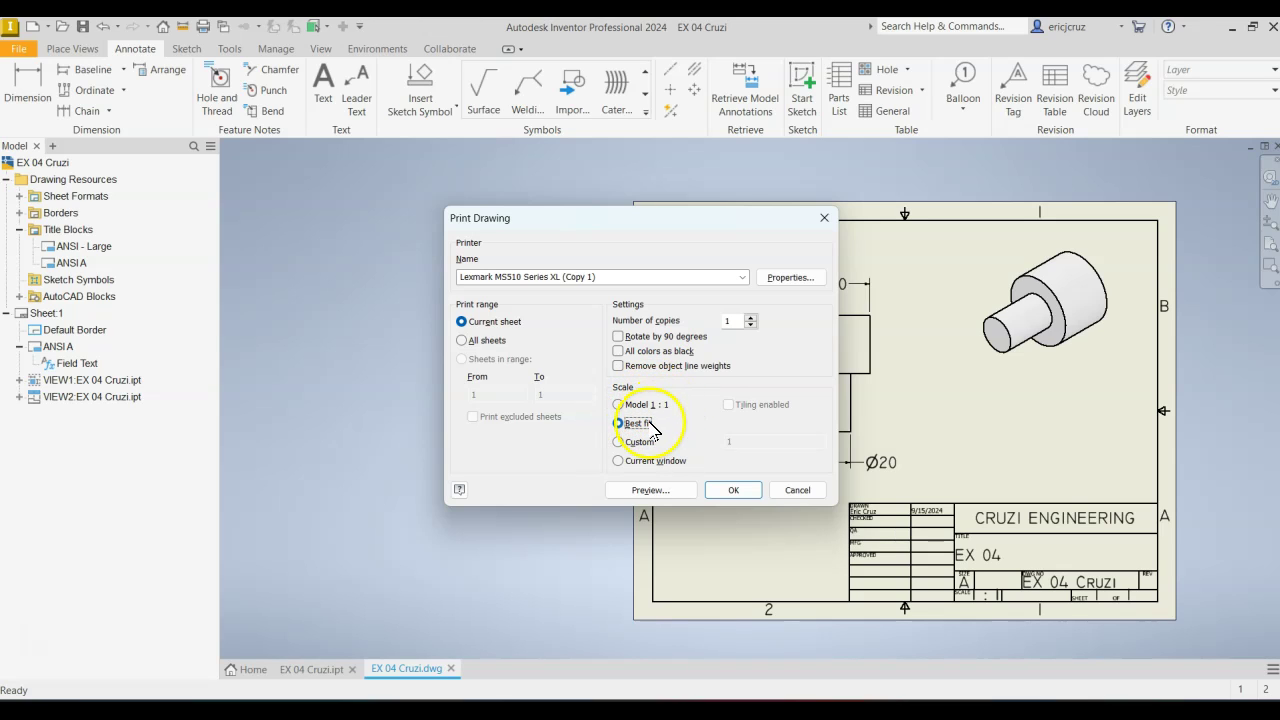
click(732, 490)
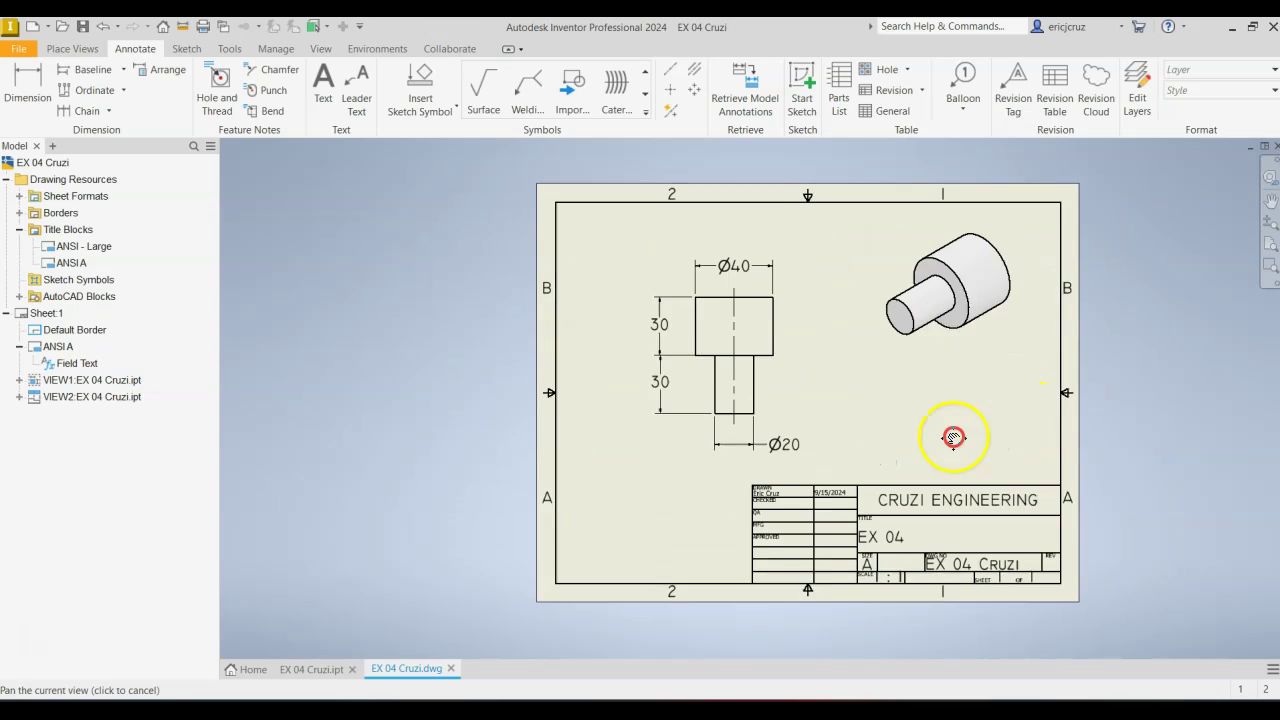